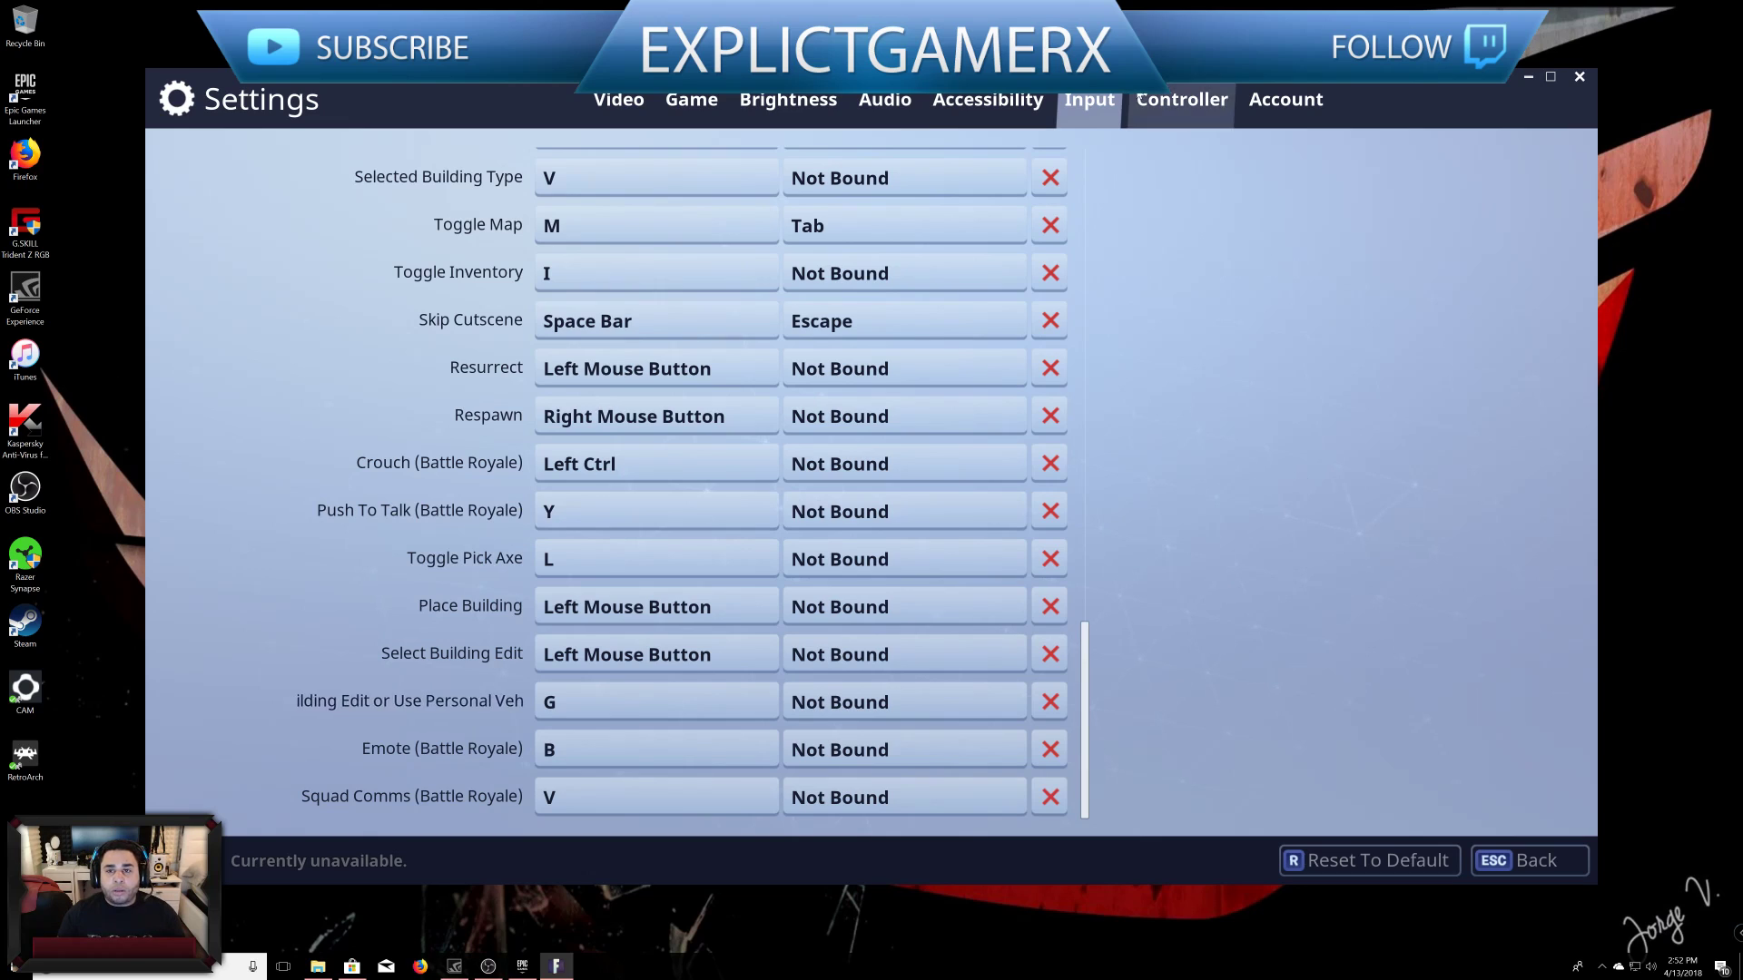
Step: Set the controller configuration to Quick Builder
click(794, 165)
click(795, 166)
click(1032, 166)
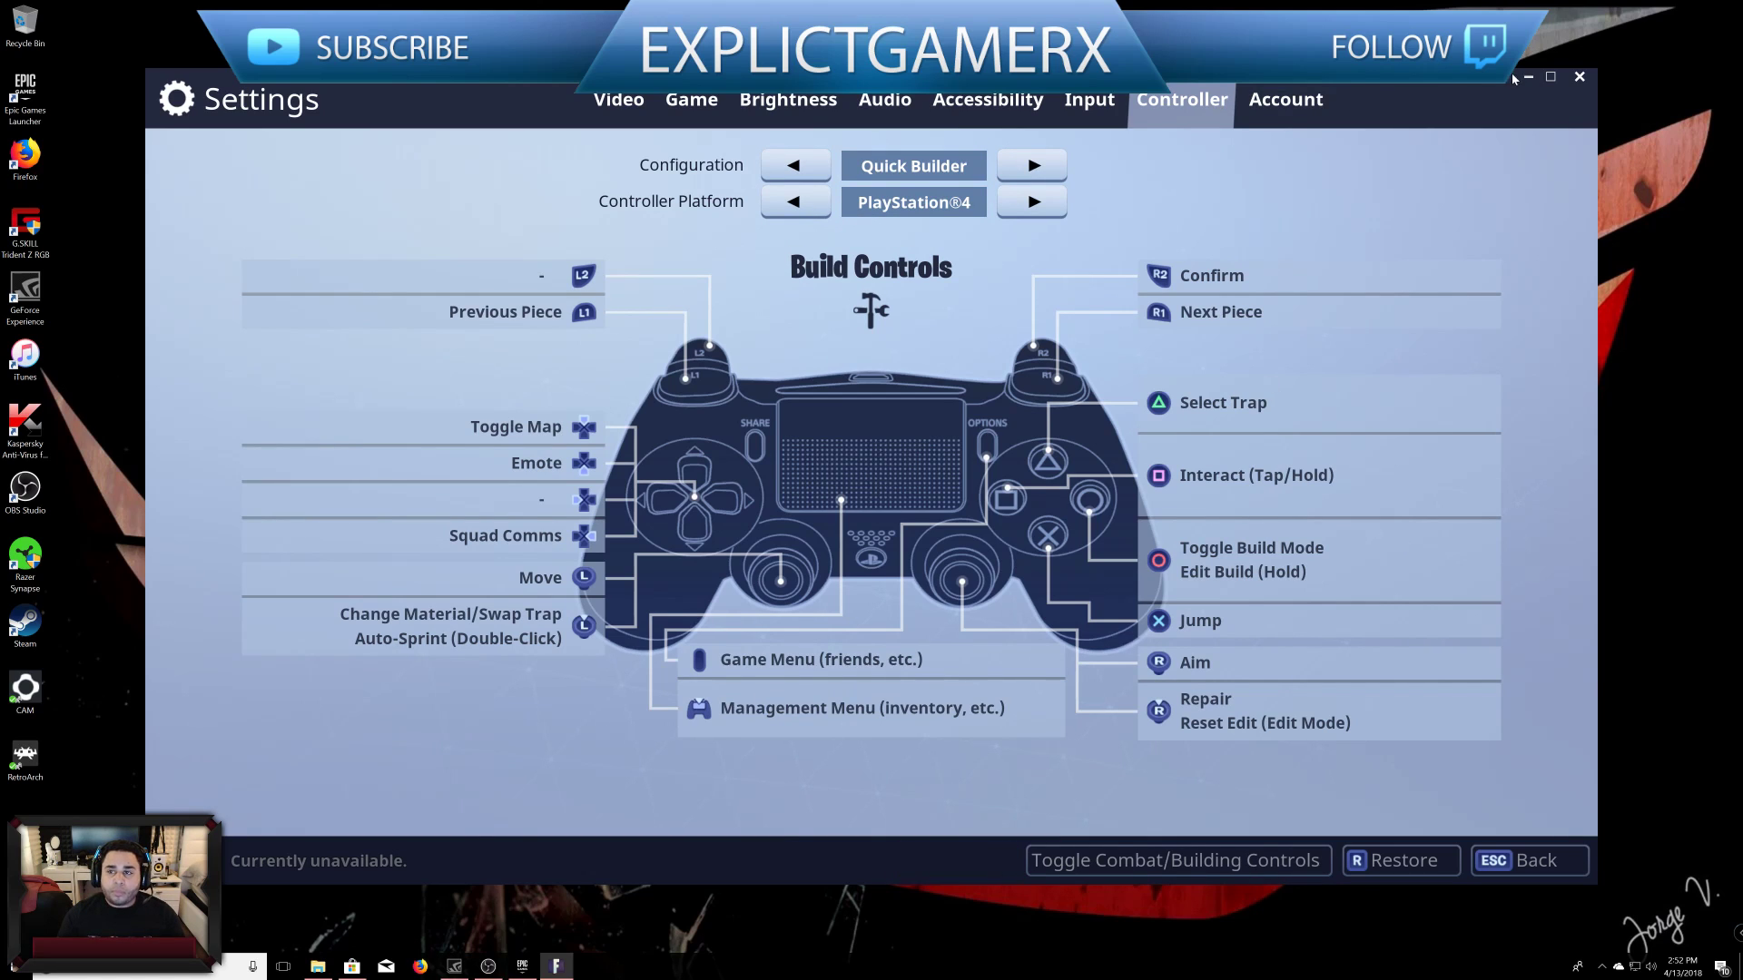
Step: Check the account settings page, then leave the settings and return to the game lobby
click(1289, 100)
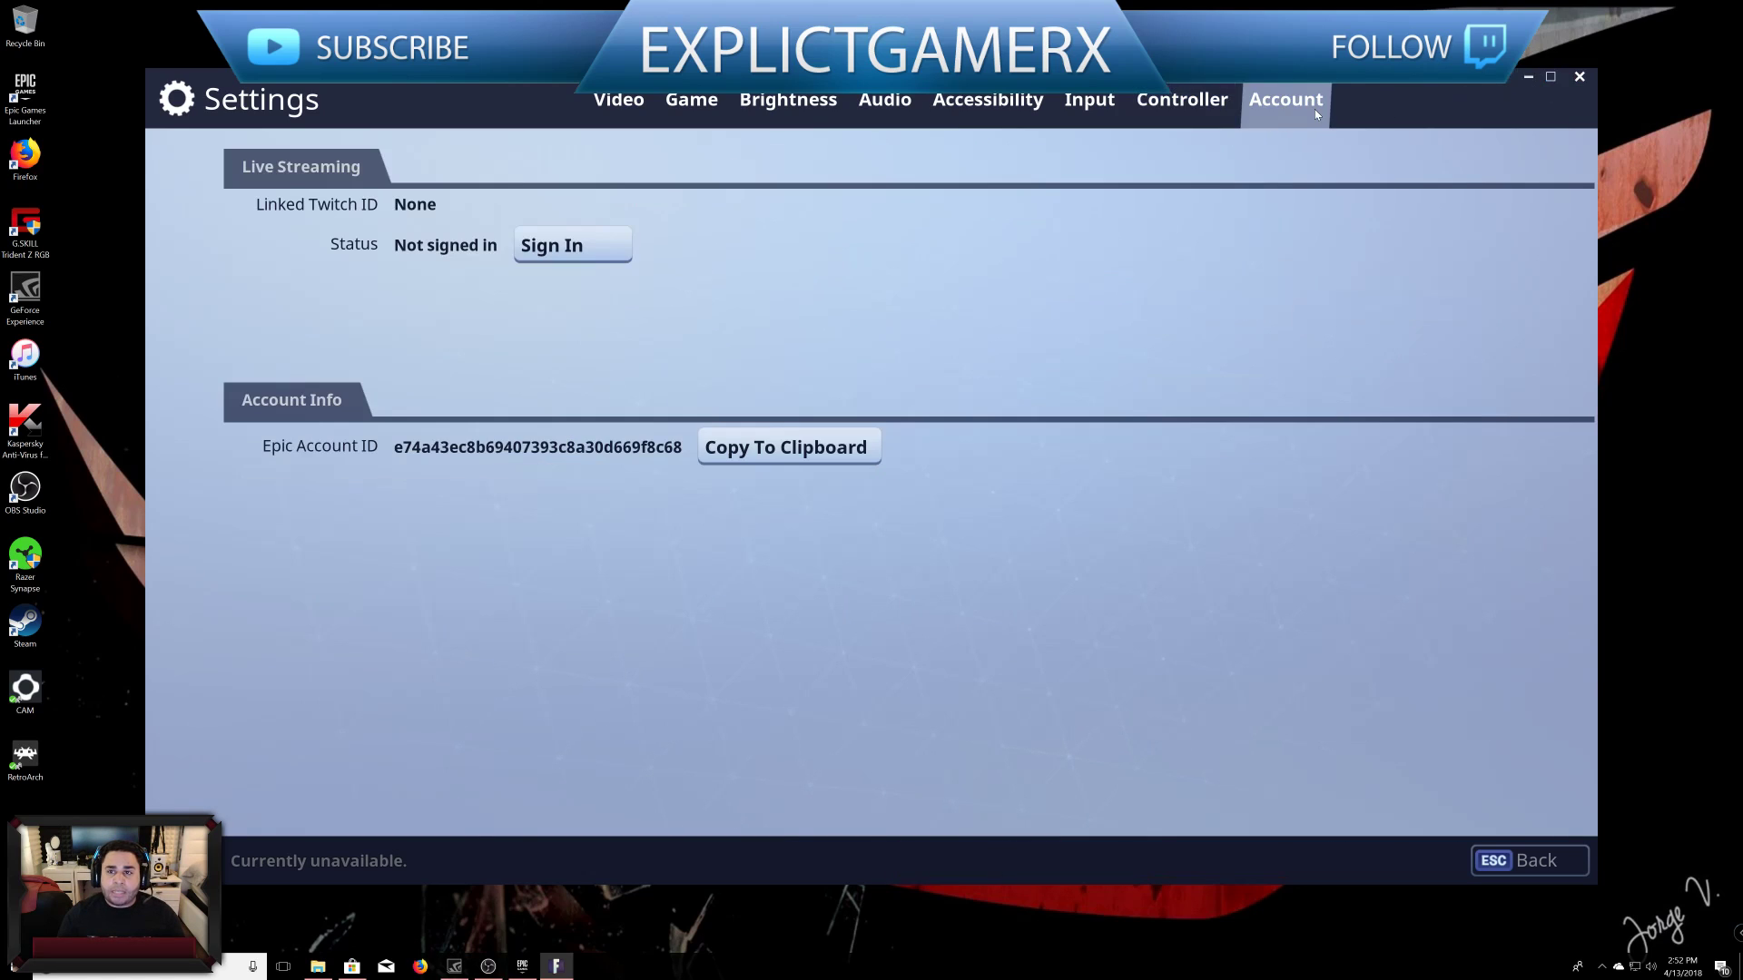
key(Left)
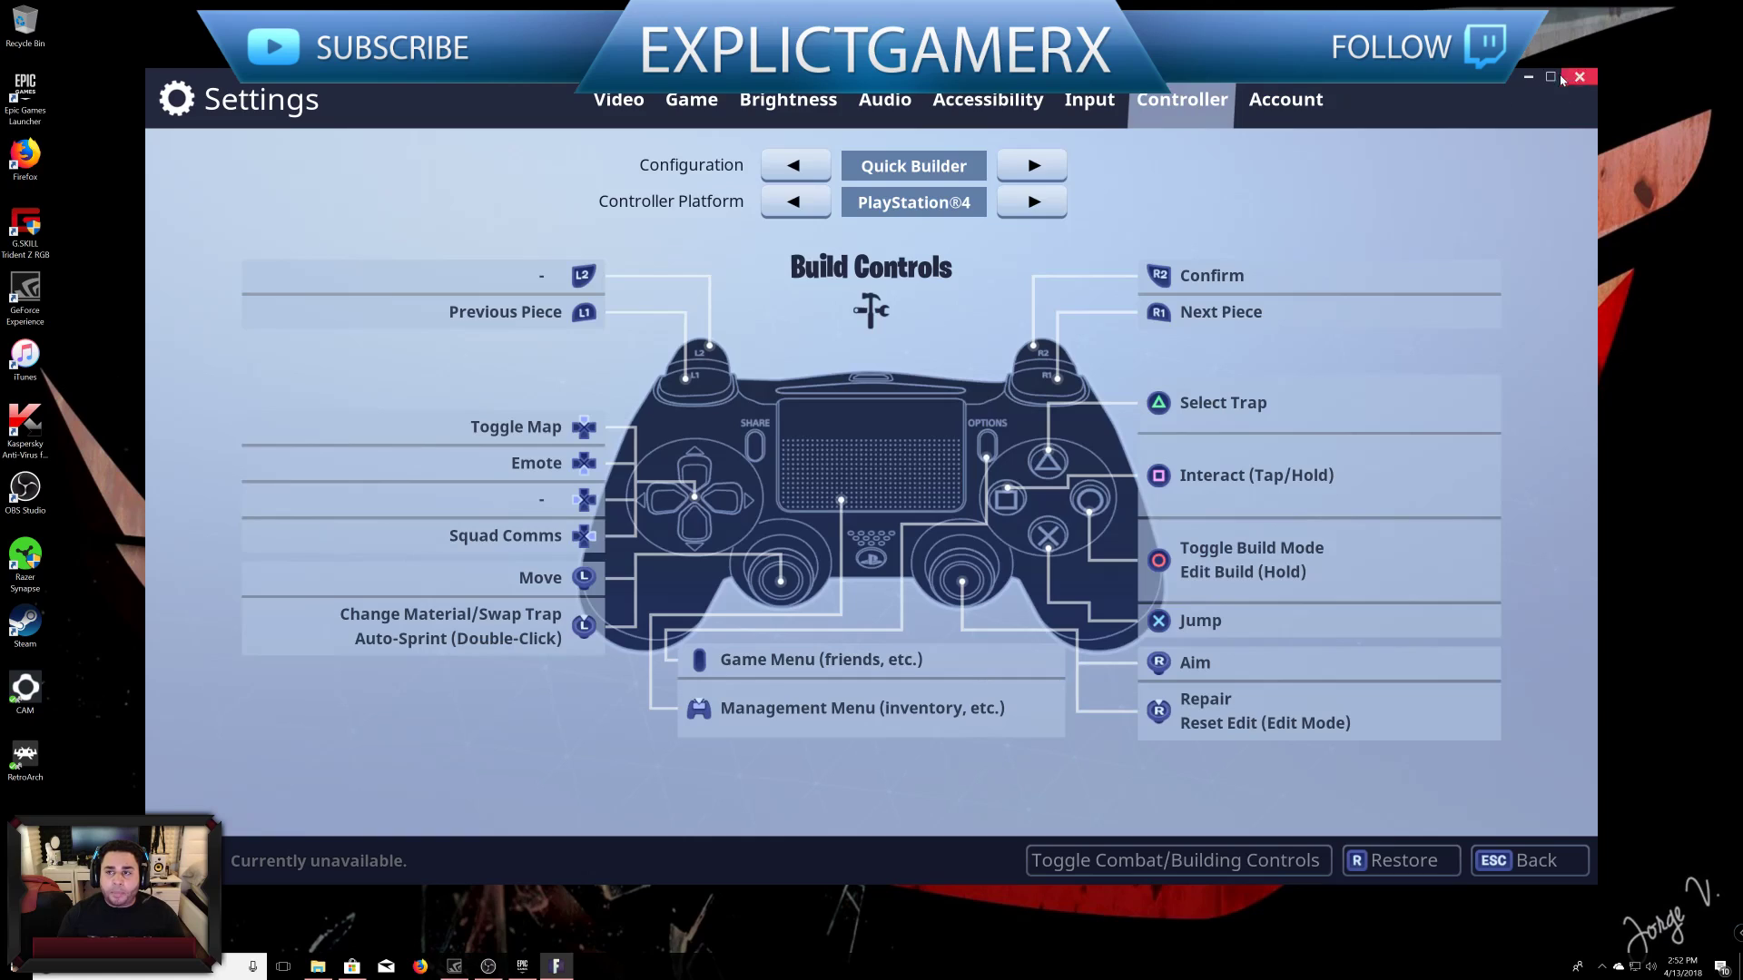
click(1472, 864)
key(Escape)
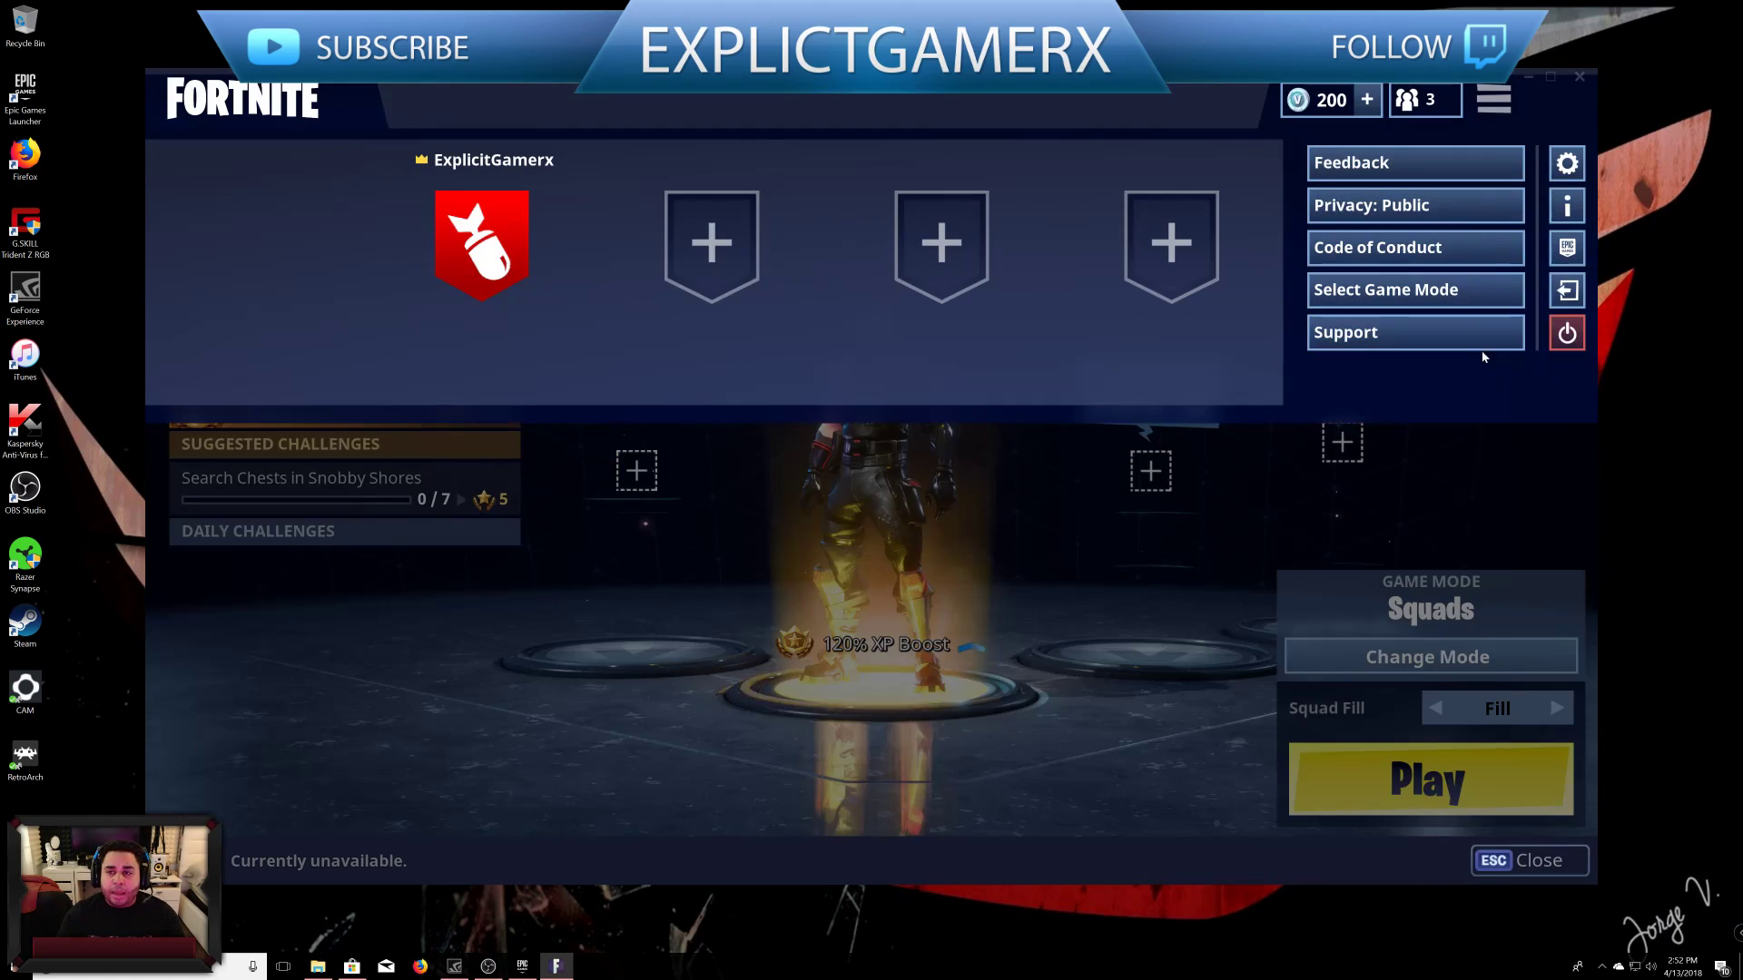
key(Escape)
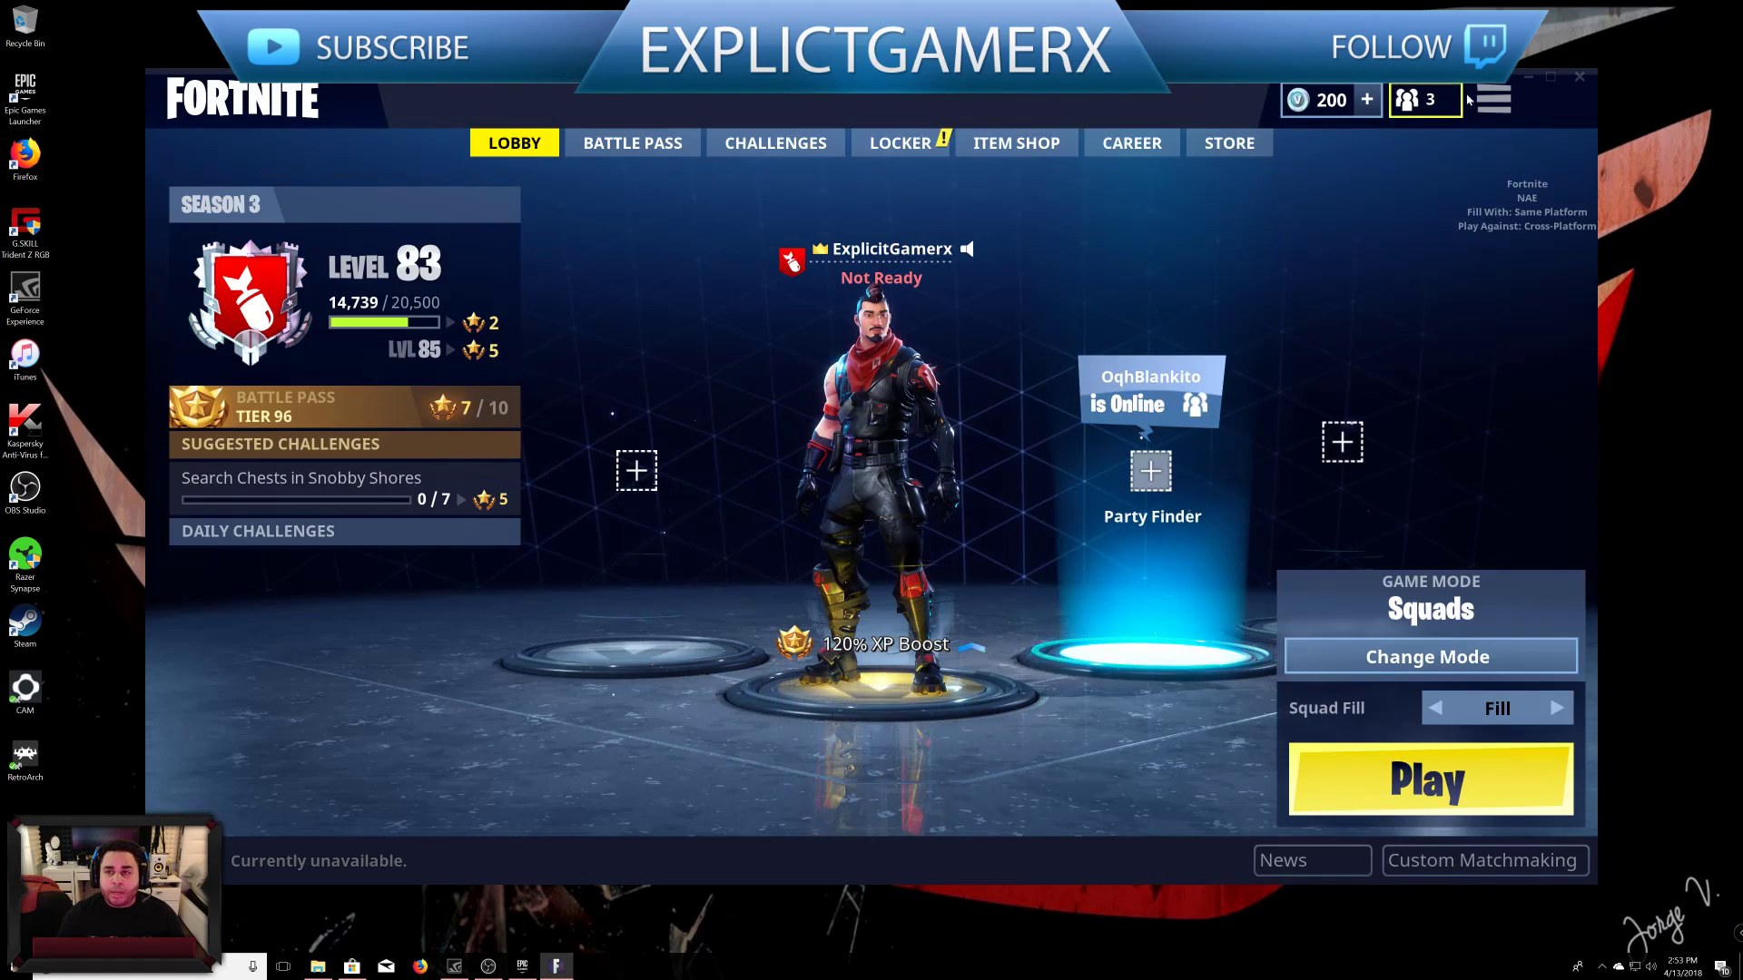
Step: Reopen the game settings and review the video options, game options and input key bindings
key(Escape)
click(1567, 163)
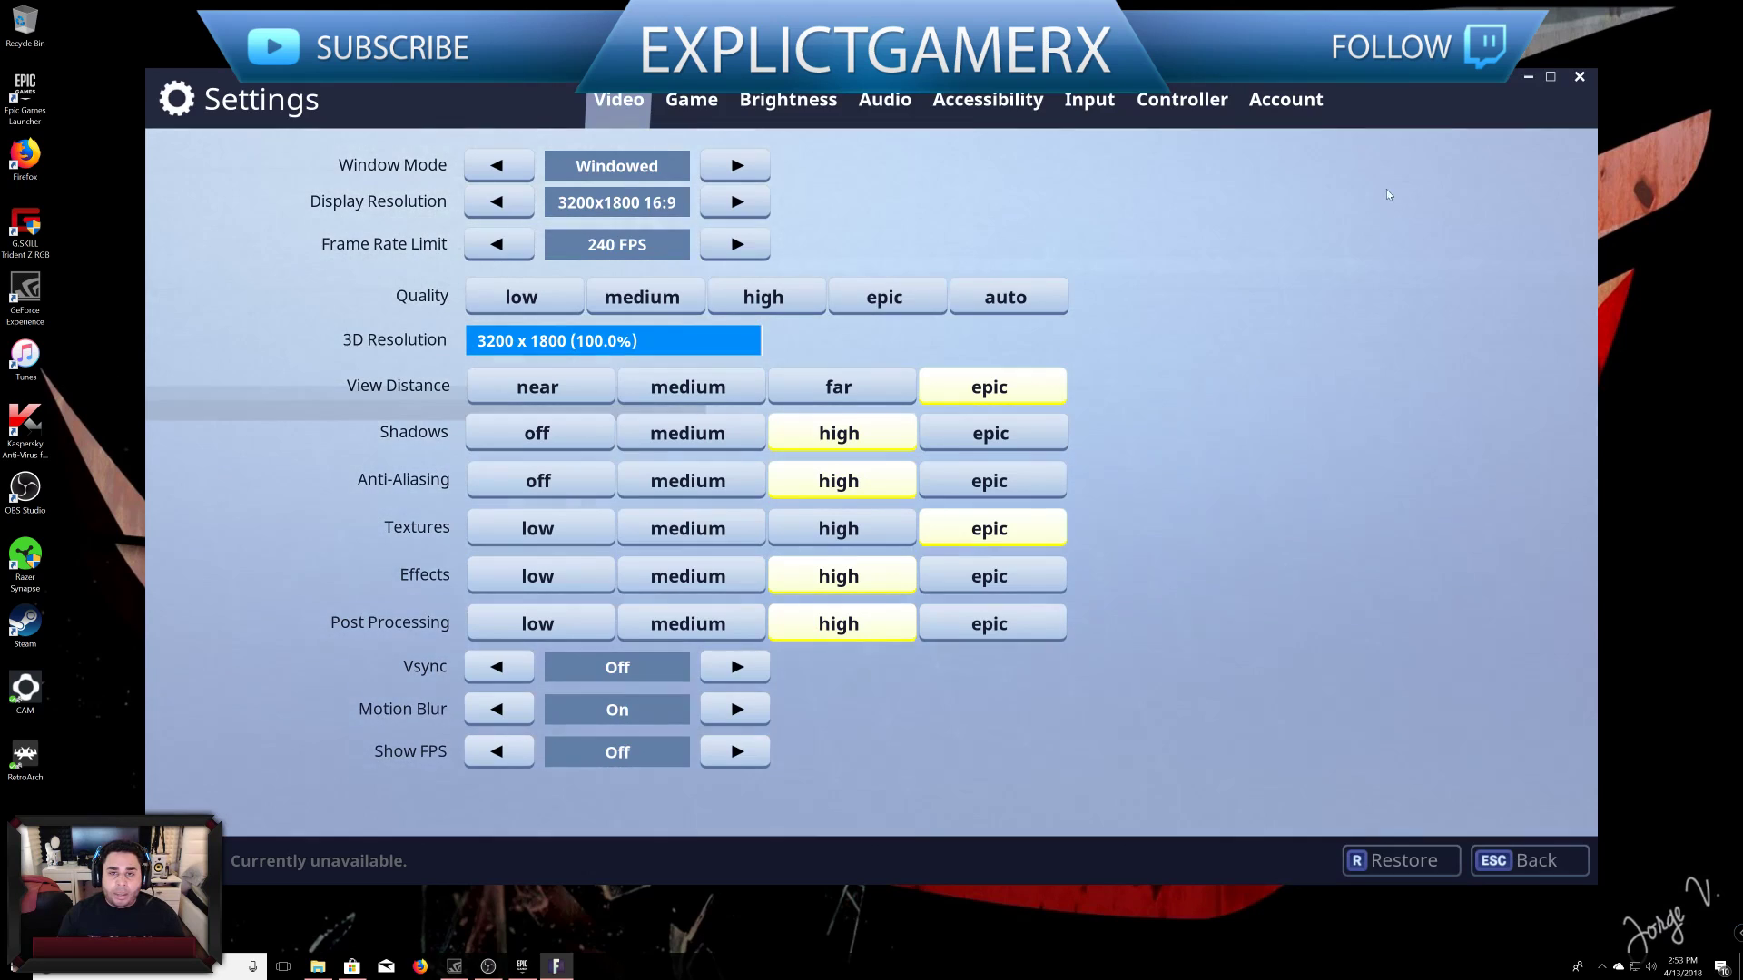
click(692, 99)
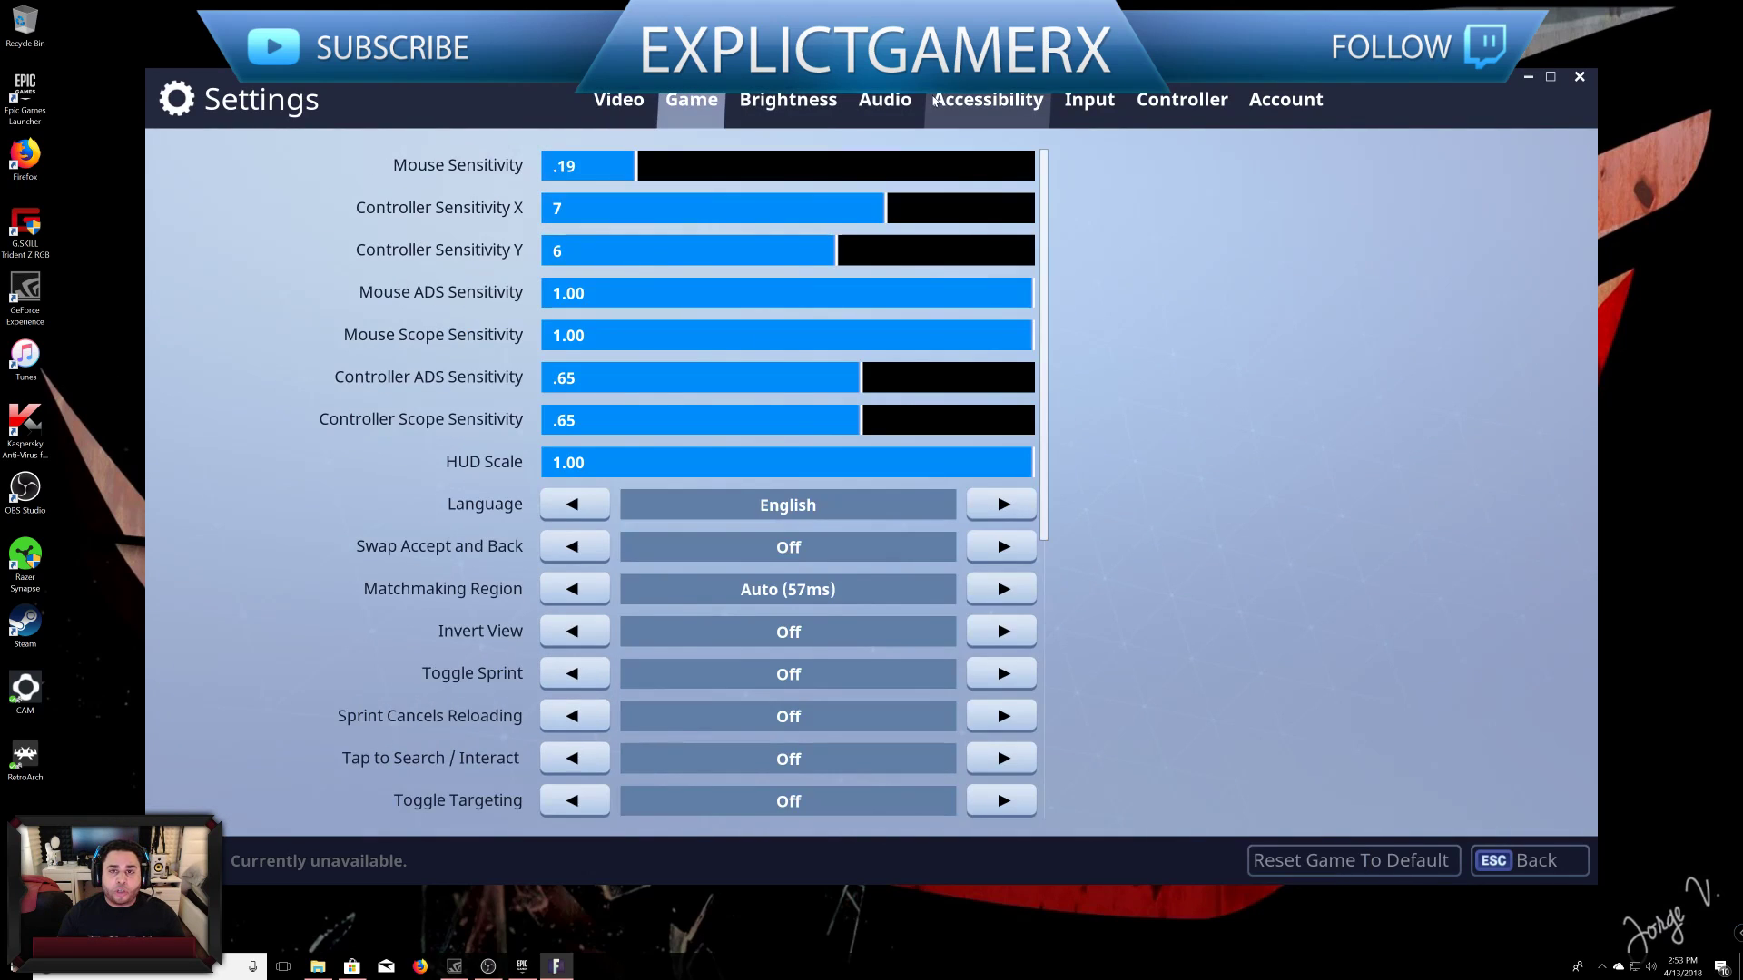
click(1089, 100)
scroll(666, 750, down, 5)
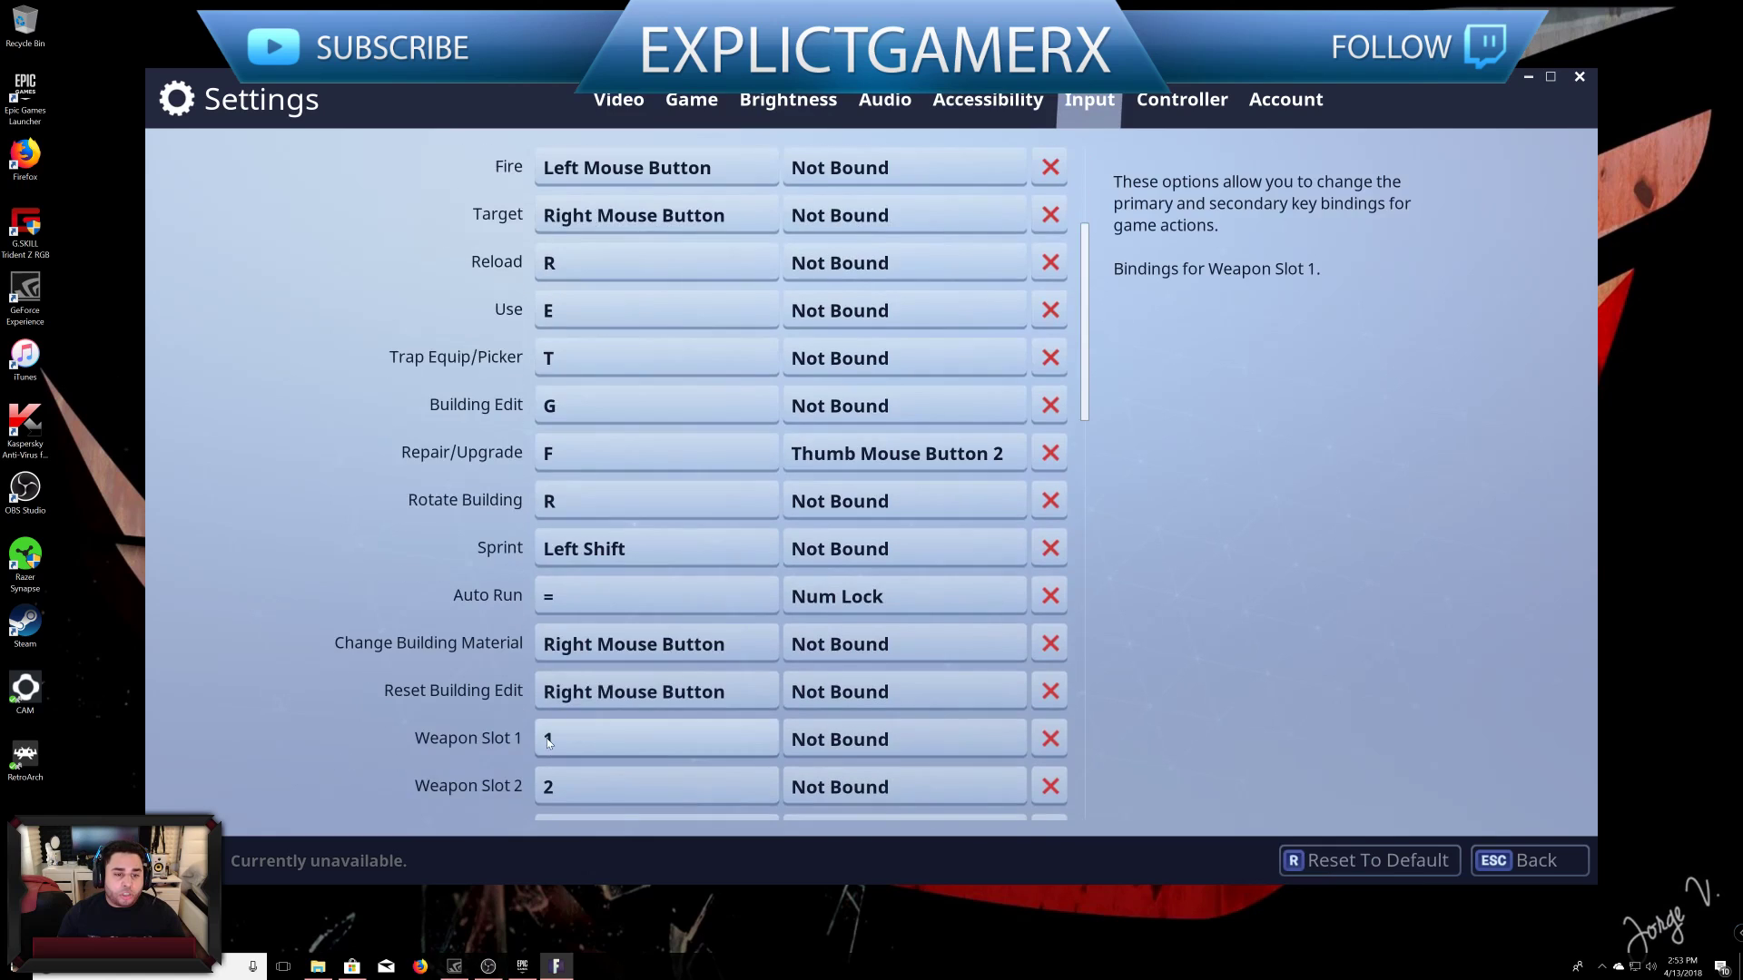
scroll(543, 726, down, 10)
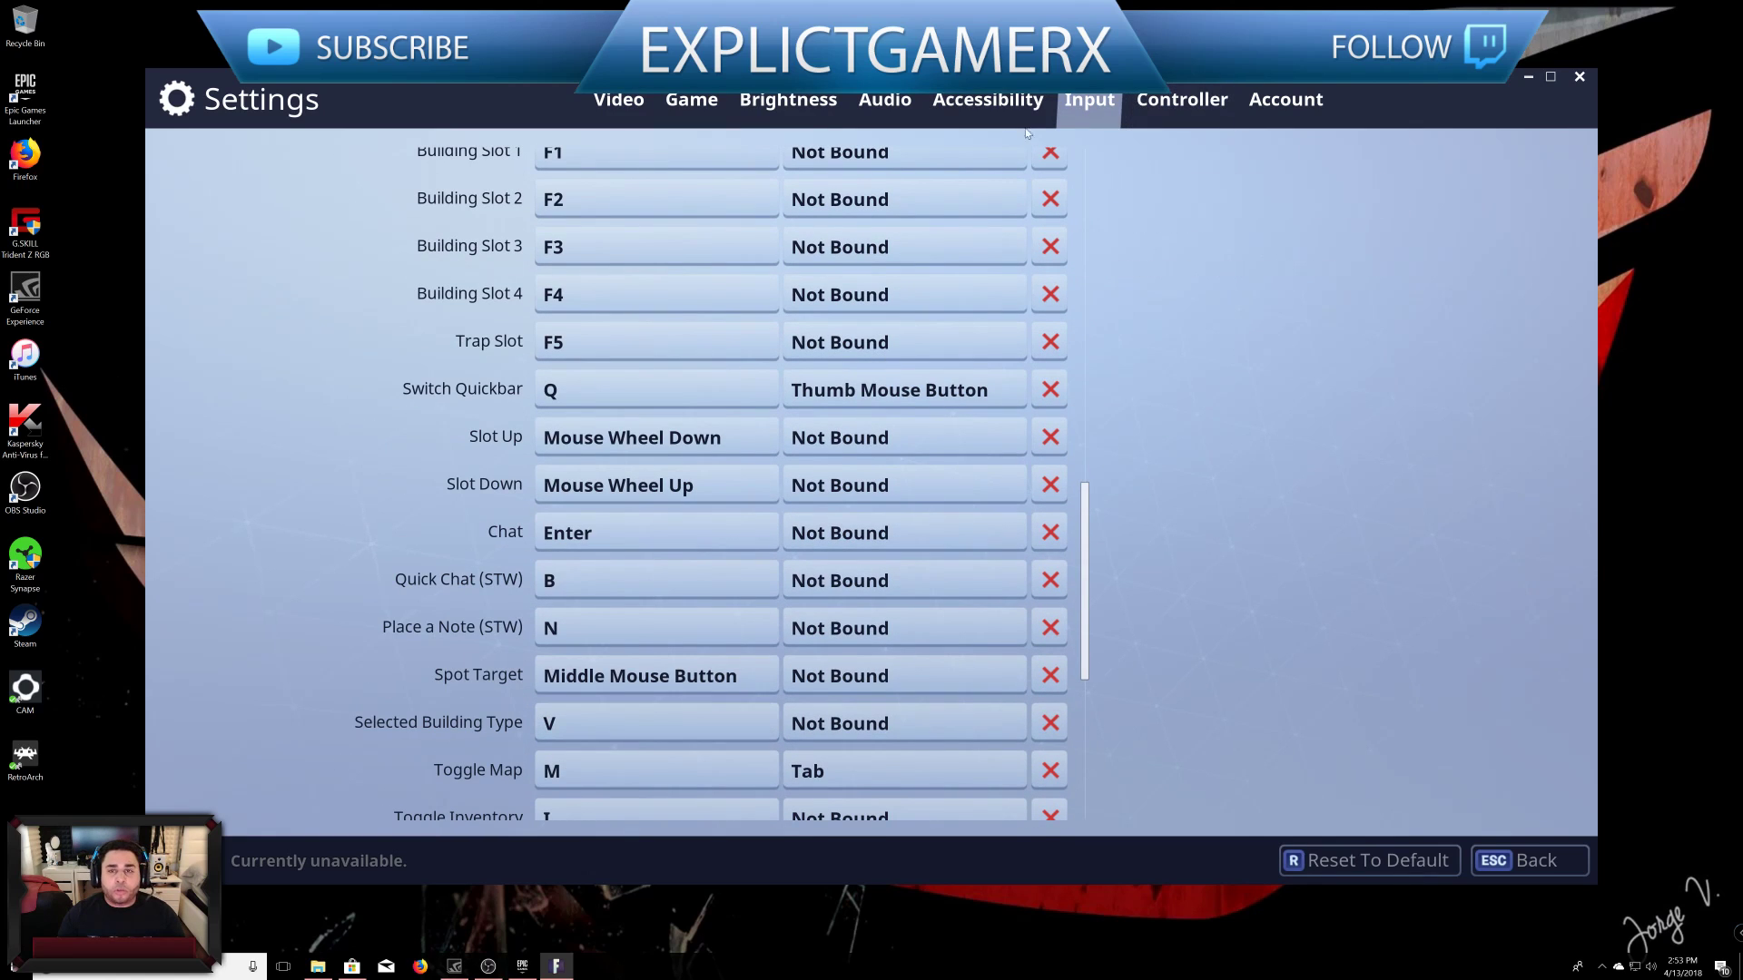
Step: Set the controller configuration to Combat Pro with PlayStation®4 as the controller platform
click(948, 107)
click(1182, 100)
click(1035, 201)
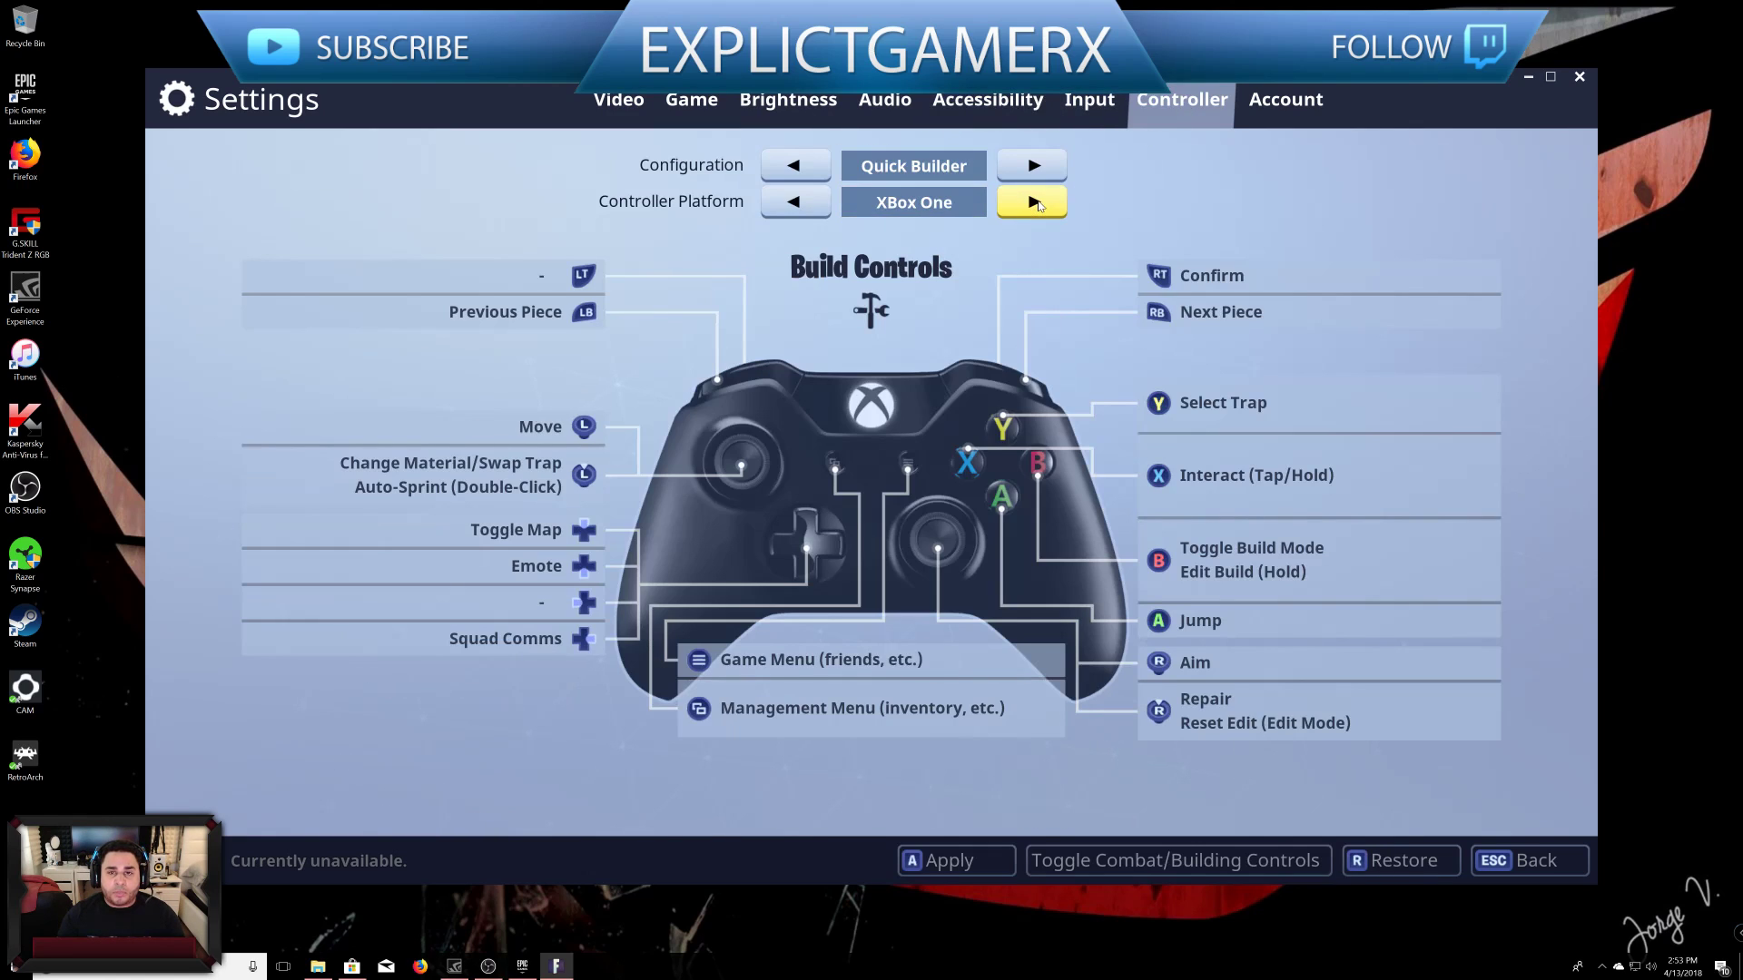
click(828, 201)
click(1031, 164)
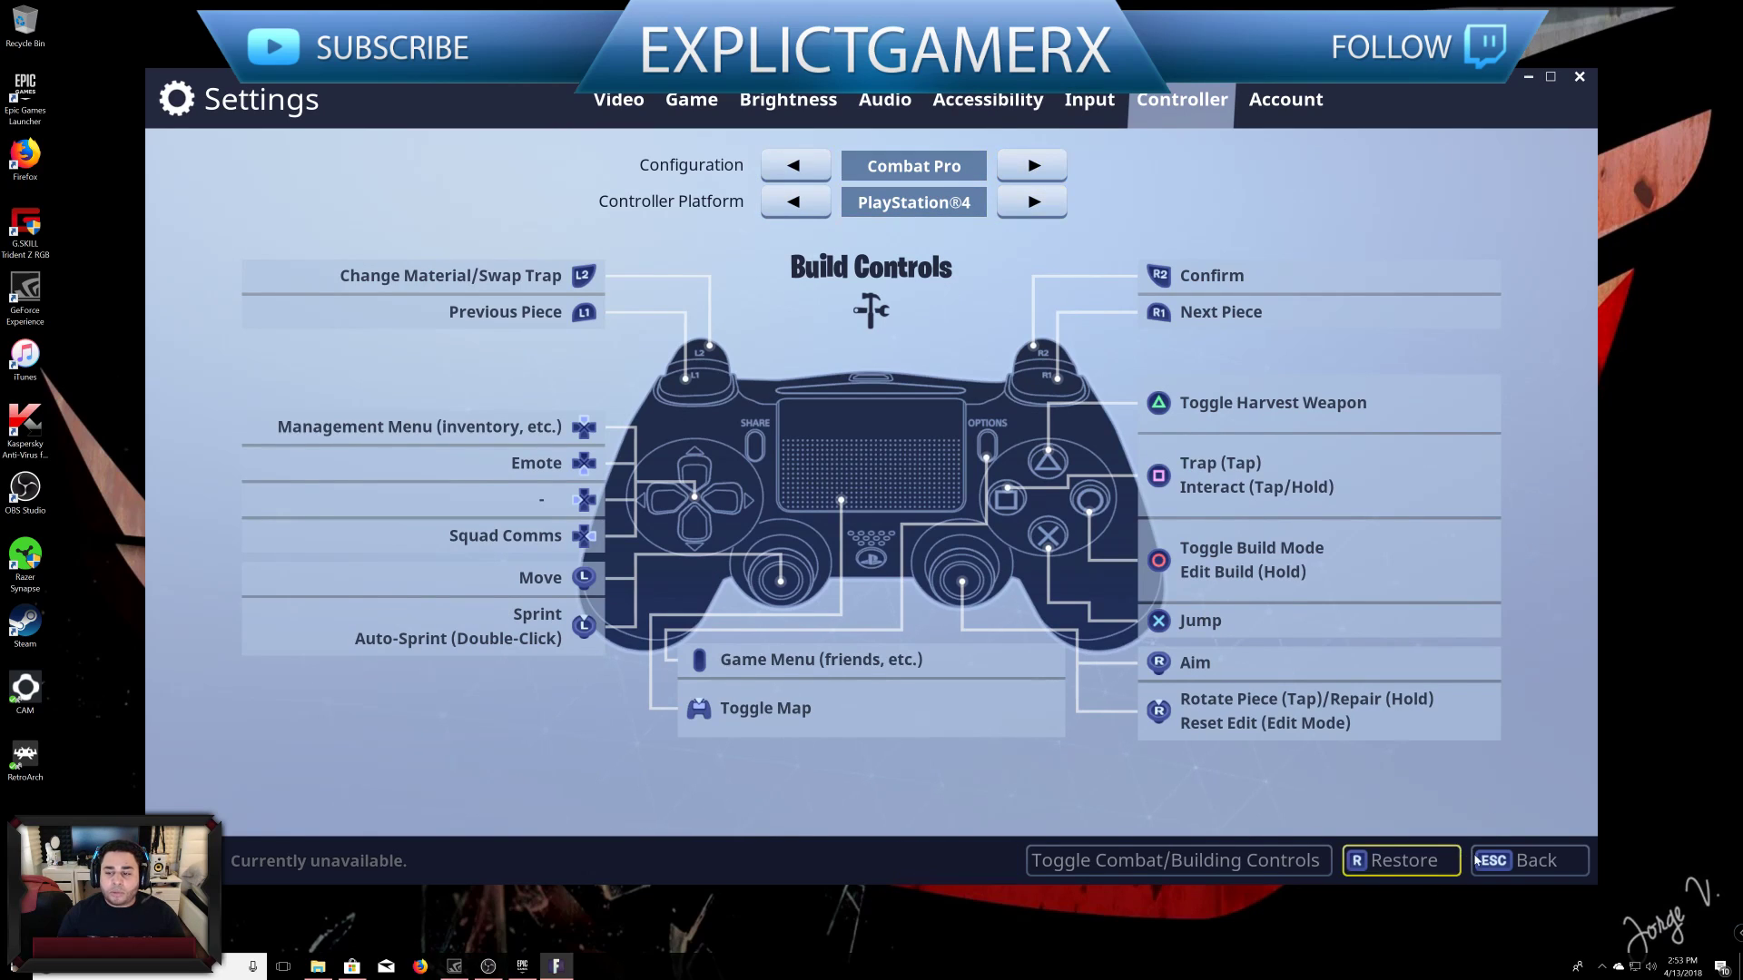
Step: Set Voice Chat to Off in the game's audio settings
click(619, 100)
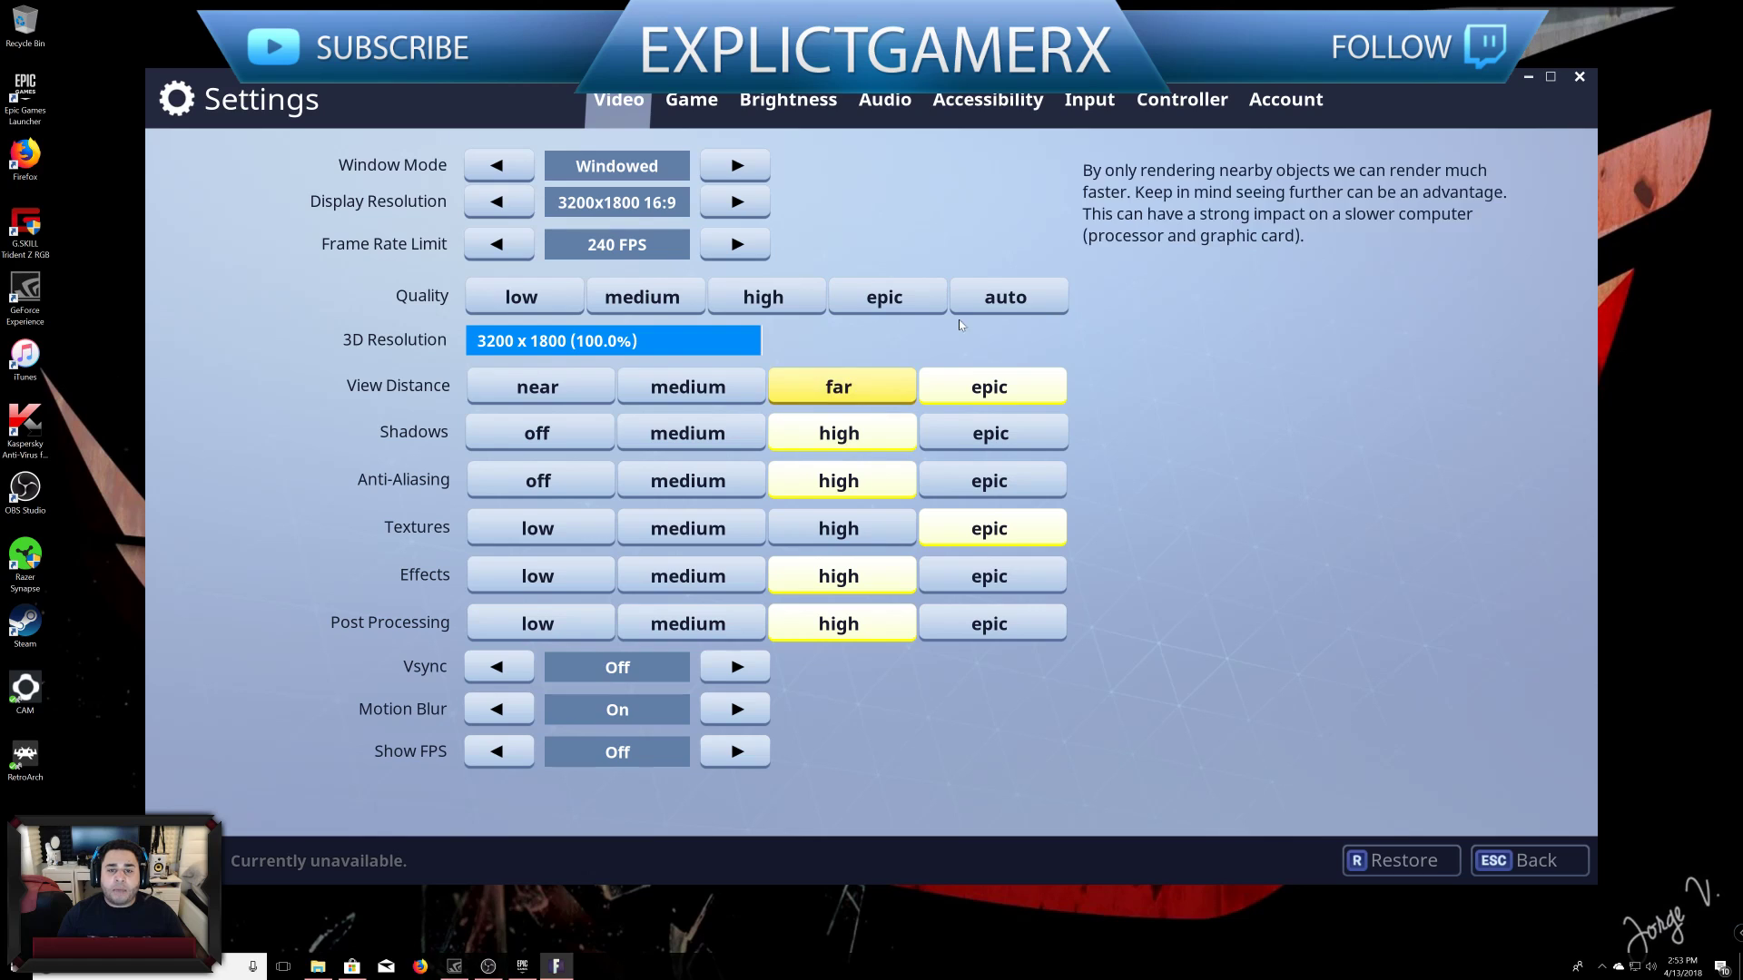
click(692, 100)
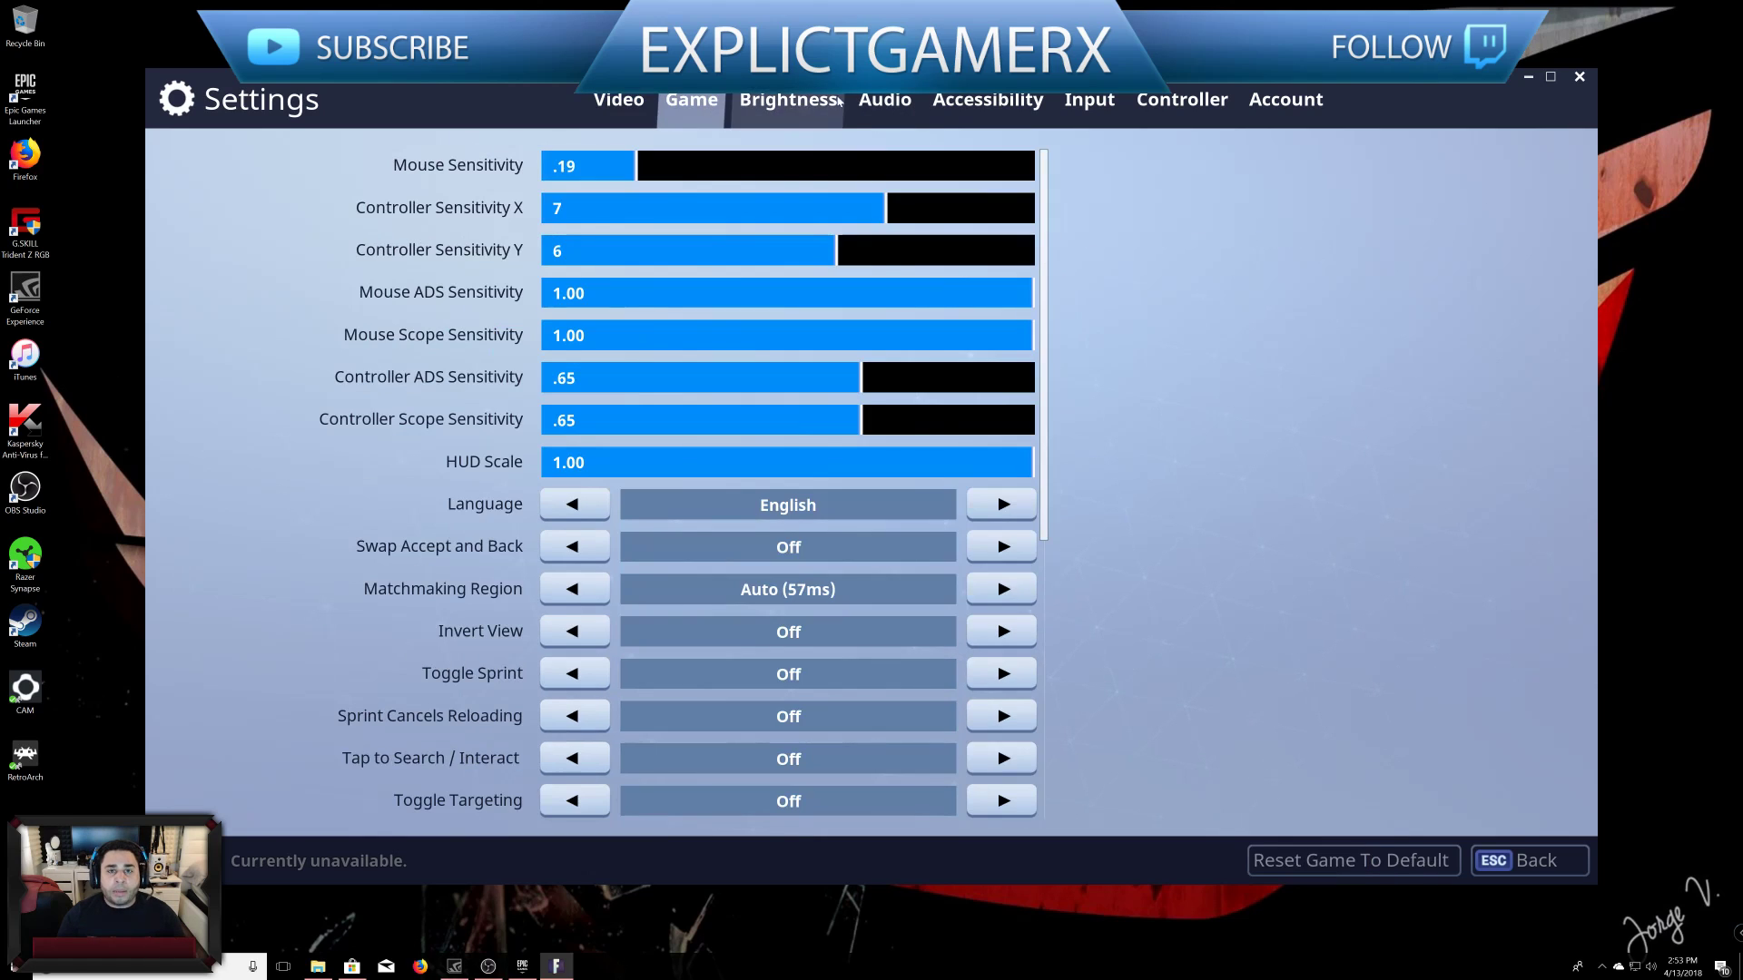
click(886, 99)
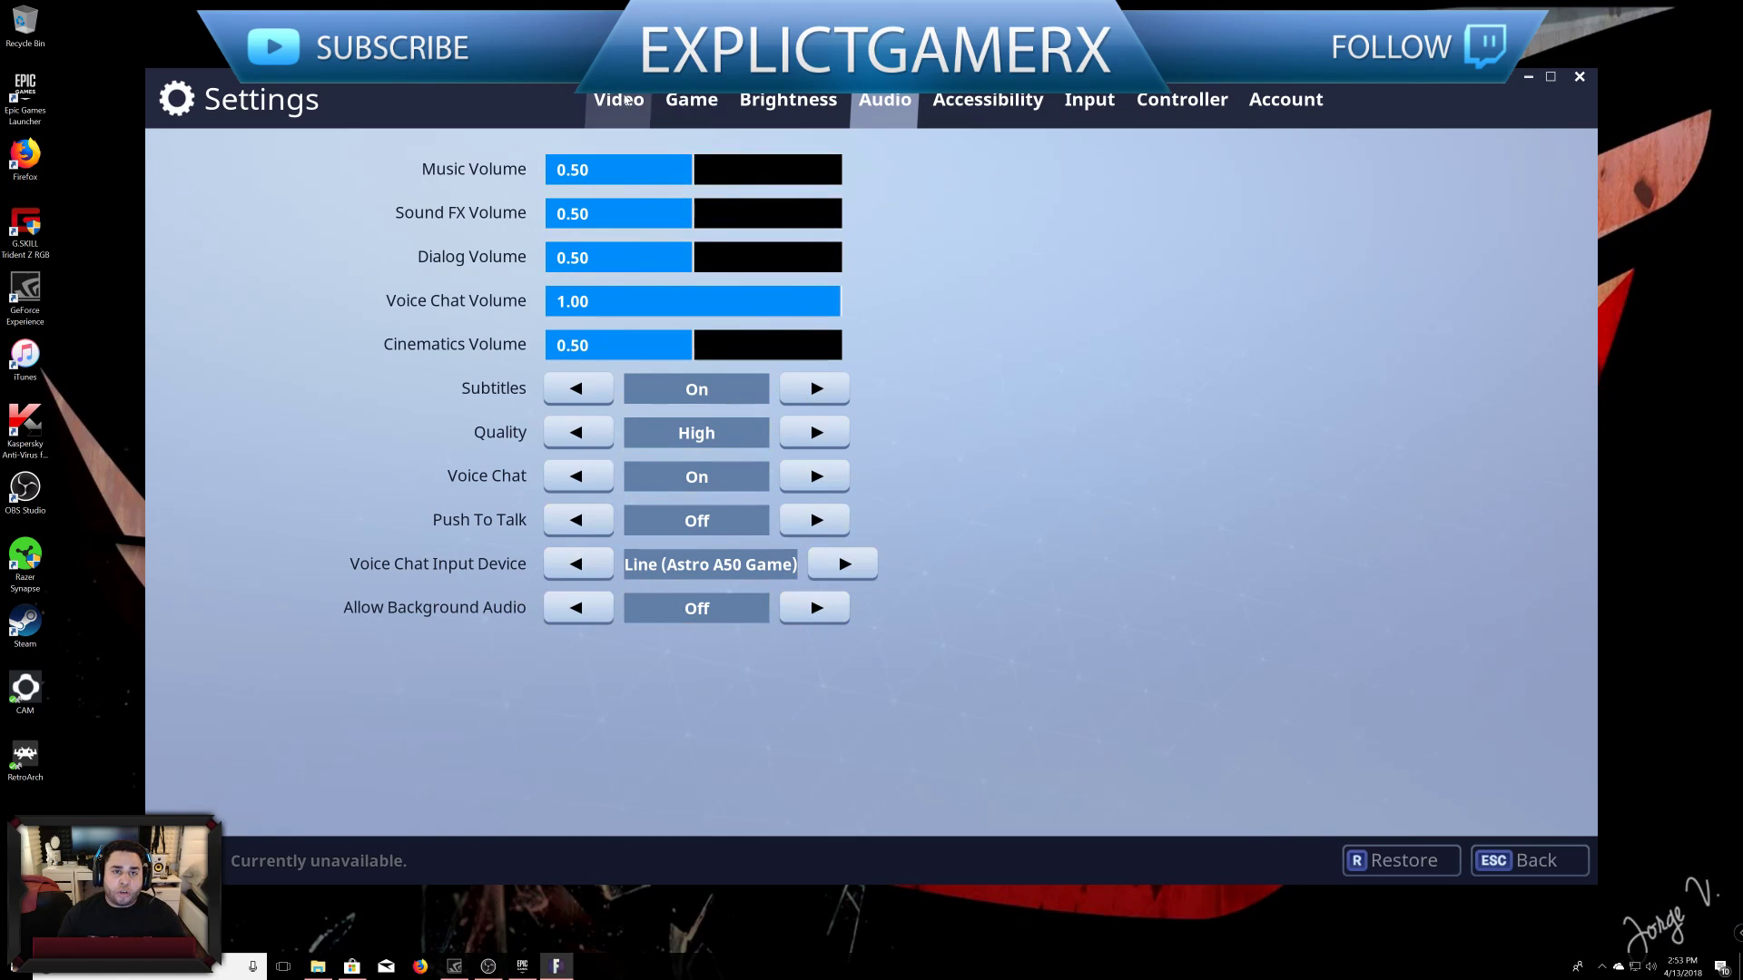
click(627, 100)
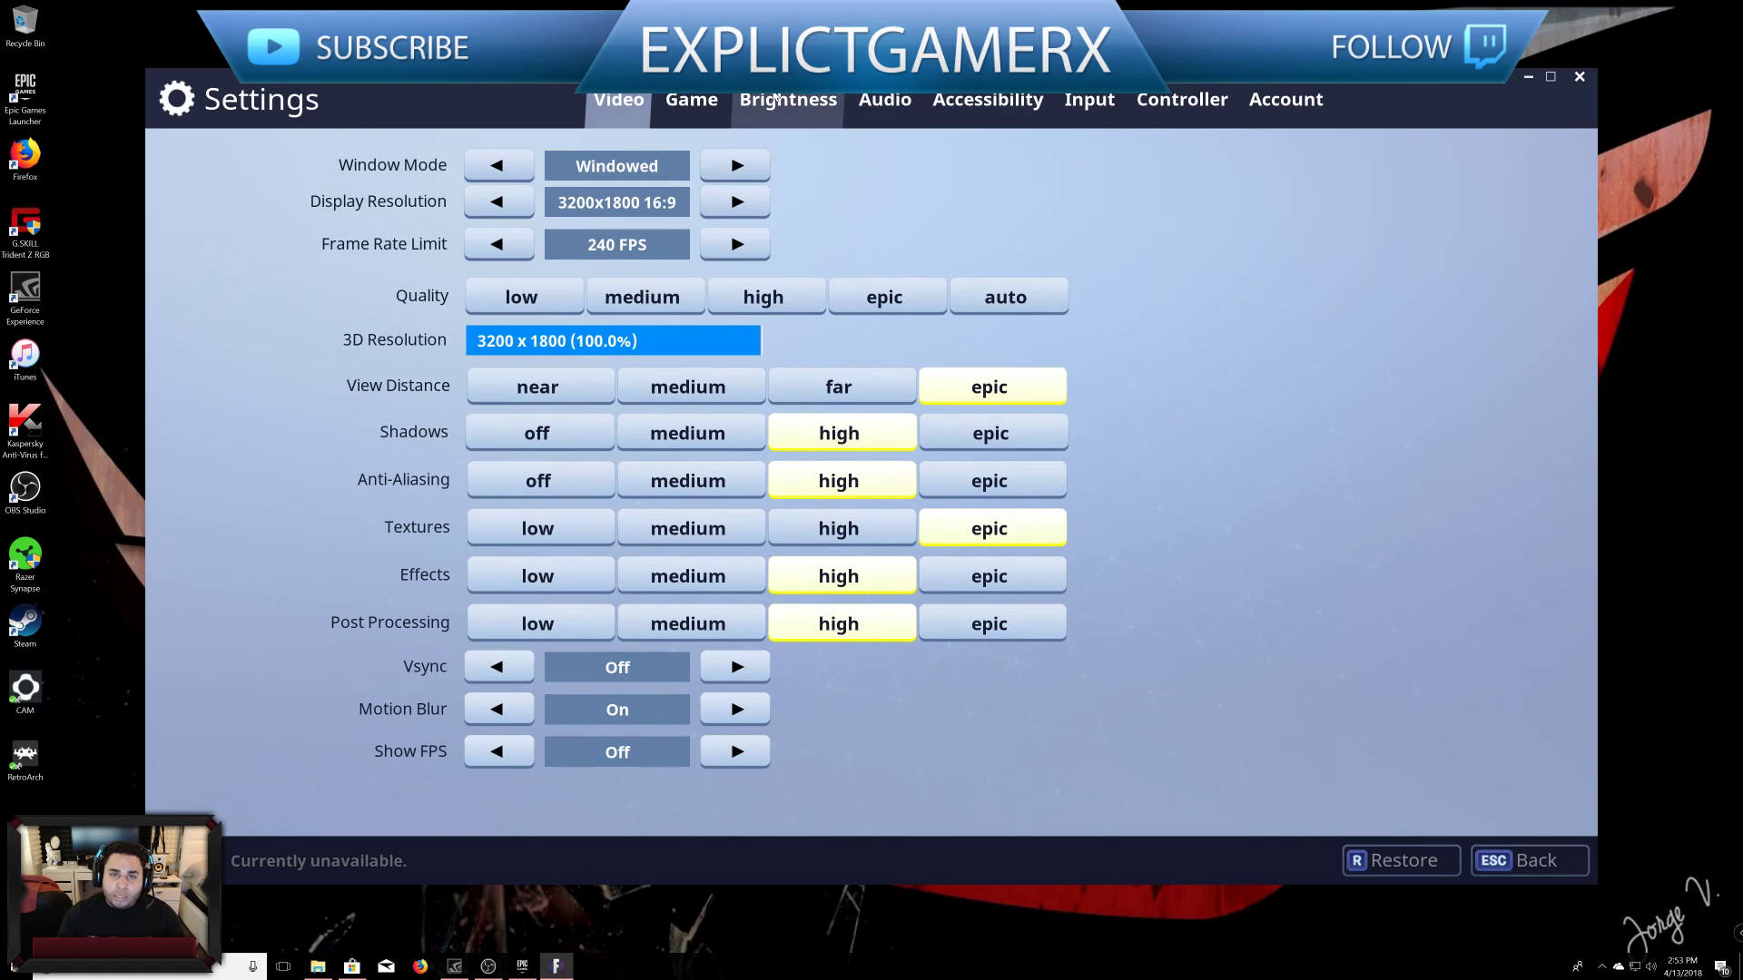
mouse_move(837, 170)
click(885, 100)
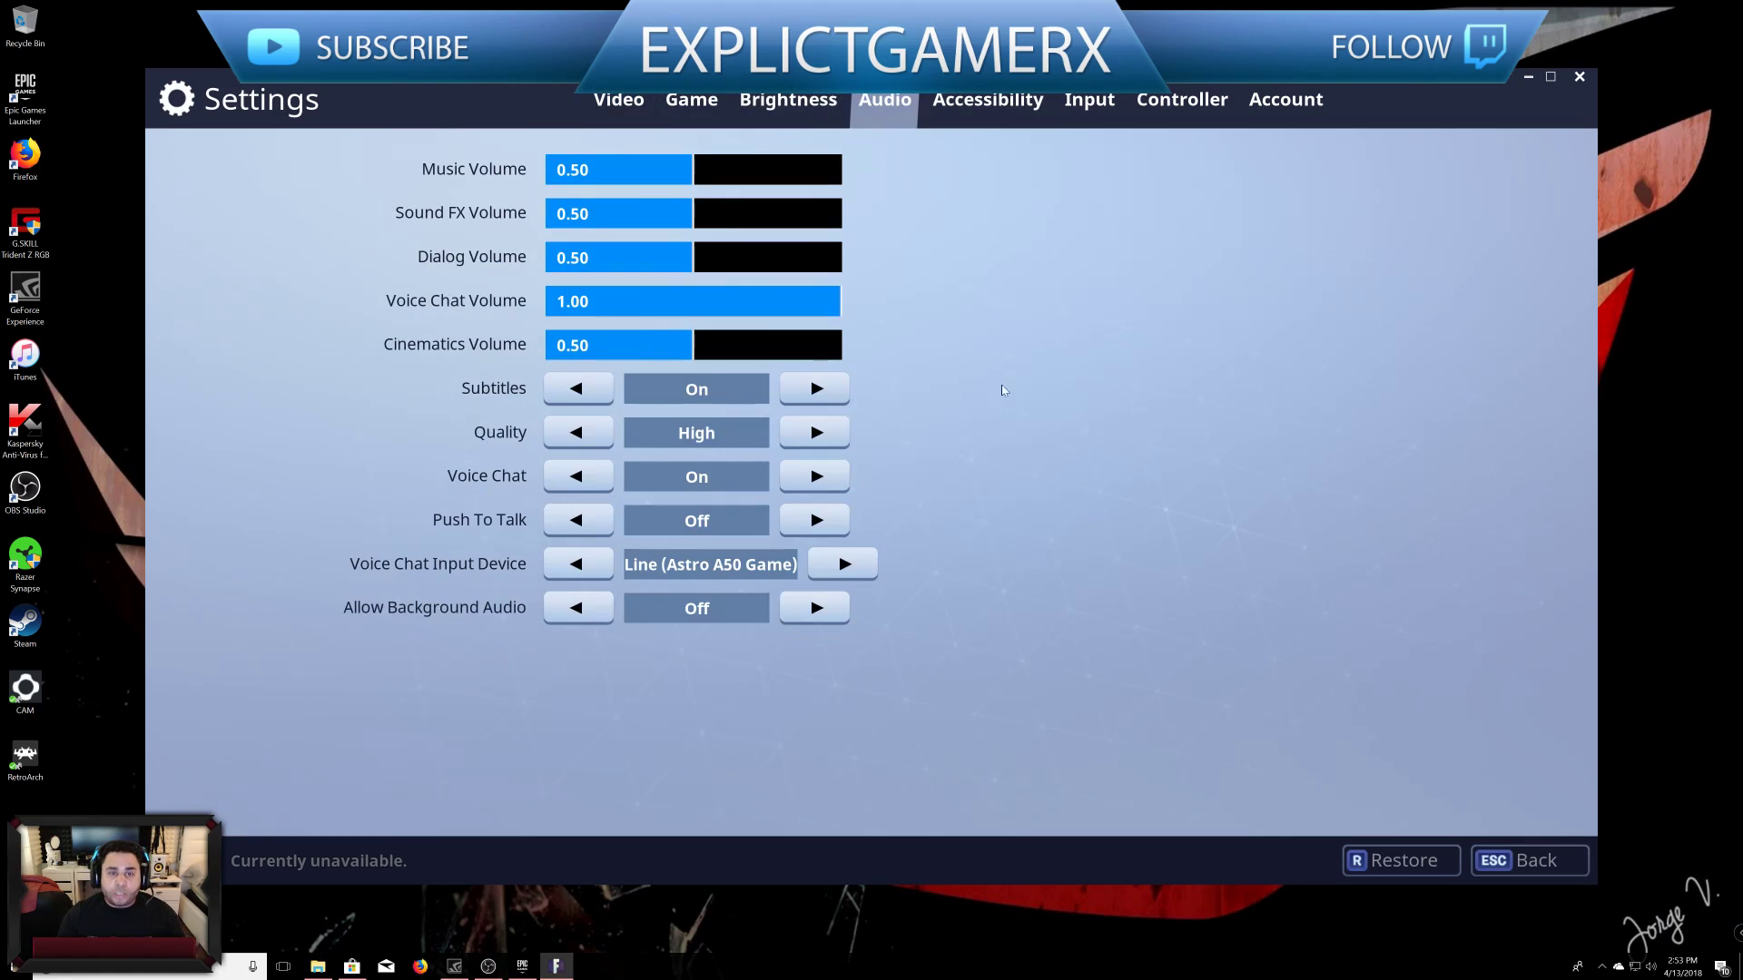
click(808, 488)
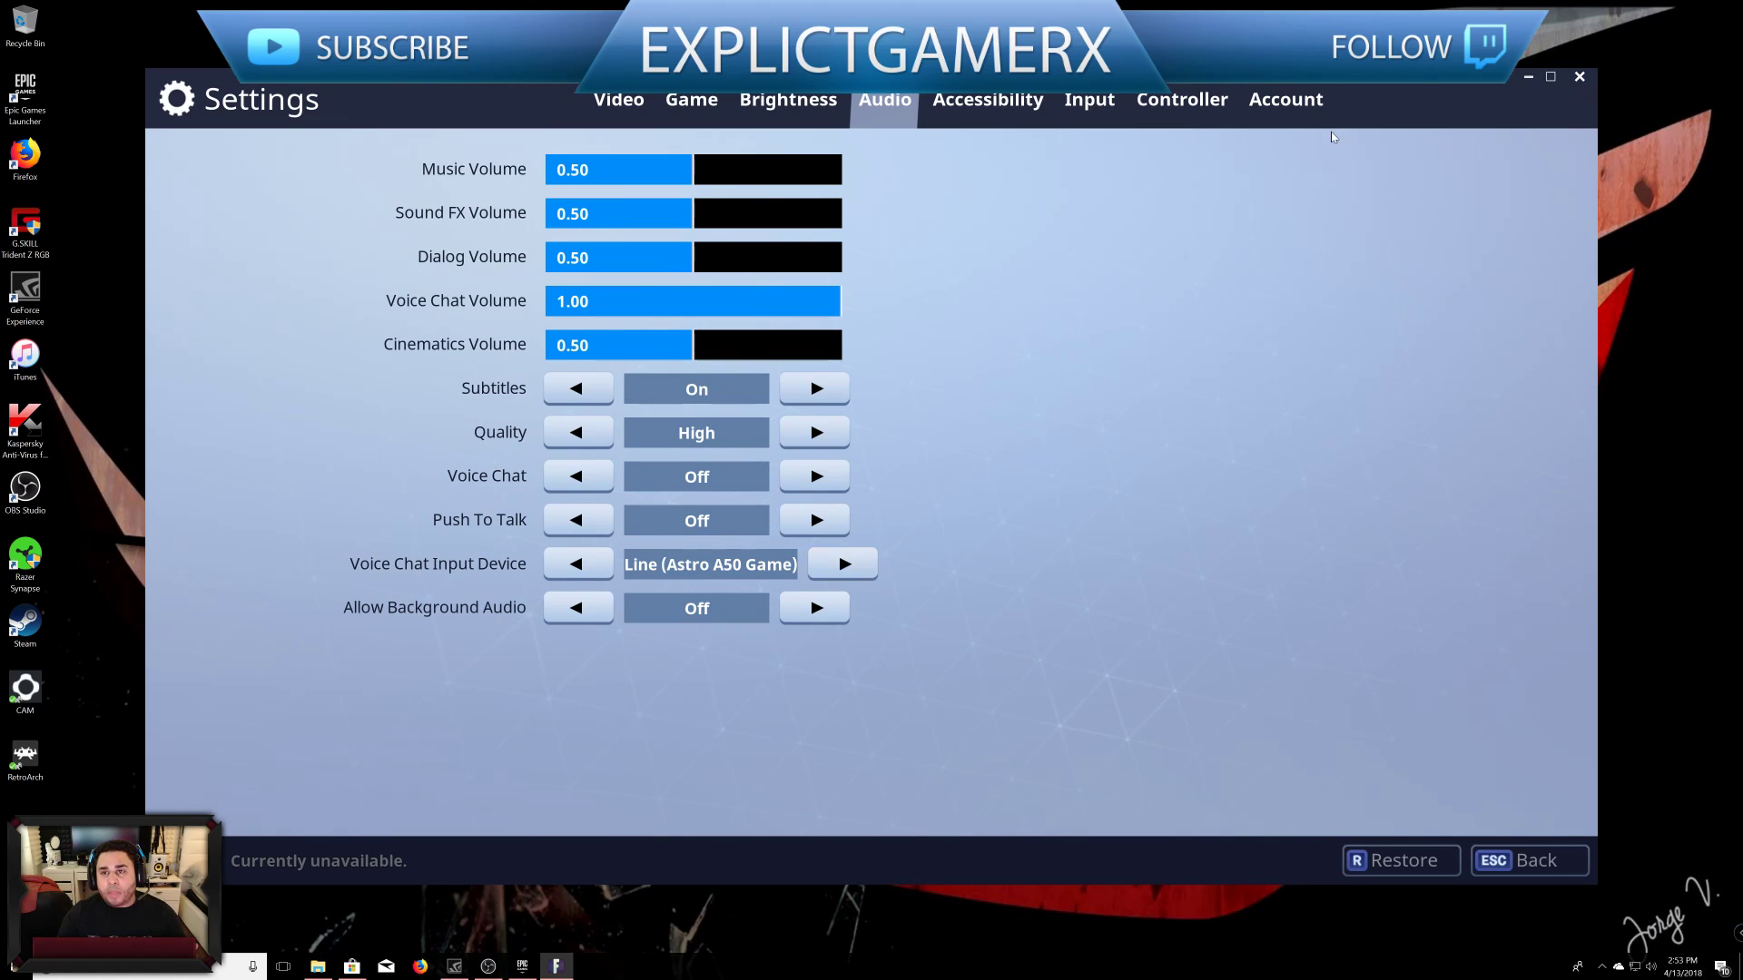
Step: Leave the settings and quit the game to the desktop
click(1575, 858)
key(Escape)
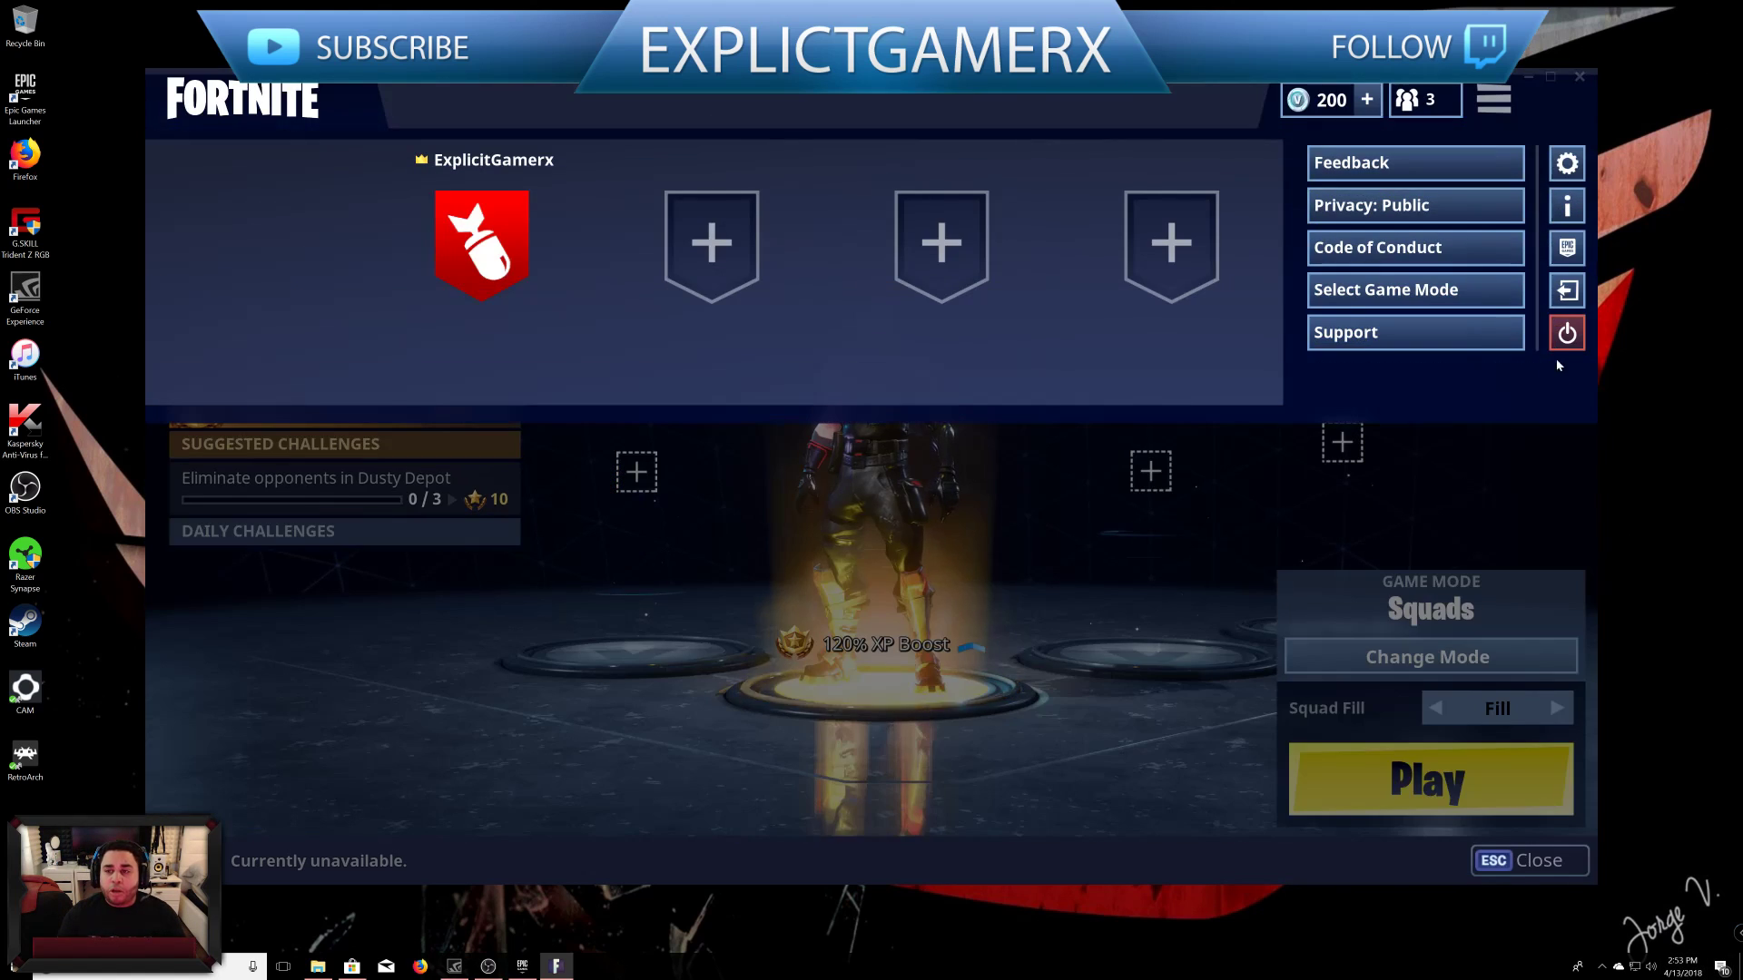
click(1563, 332)
click(1033, 668)
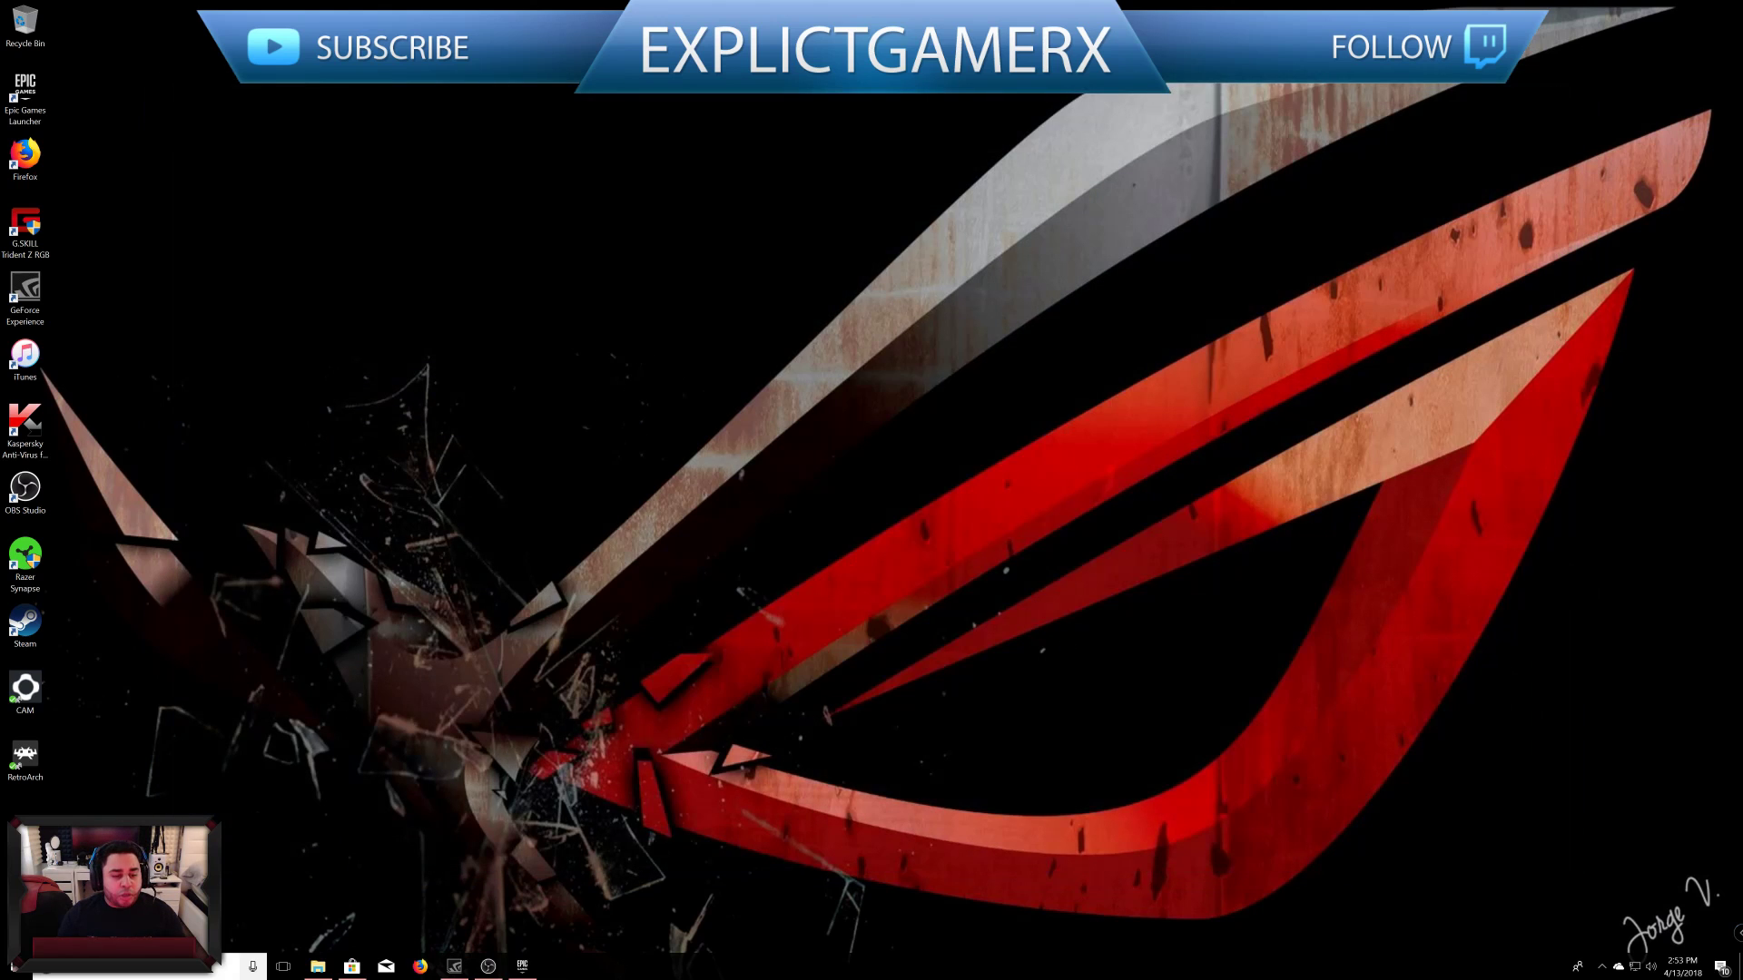
Step: Search Windows for "aud" and open the Sound devices dialog
key(super+s)
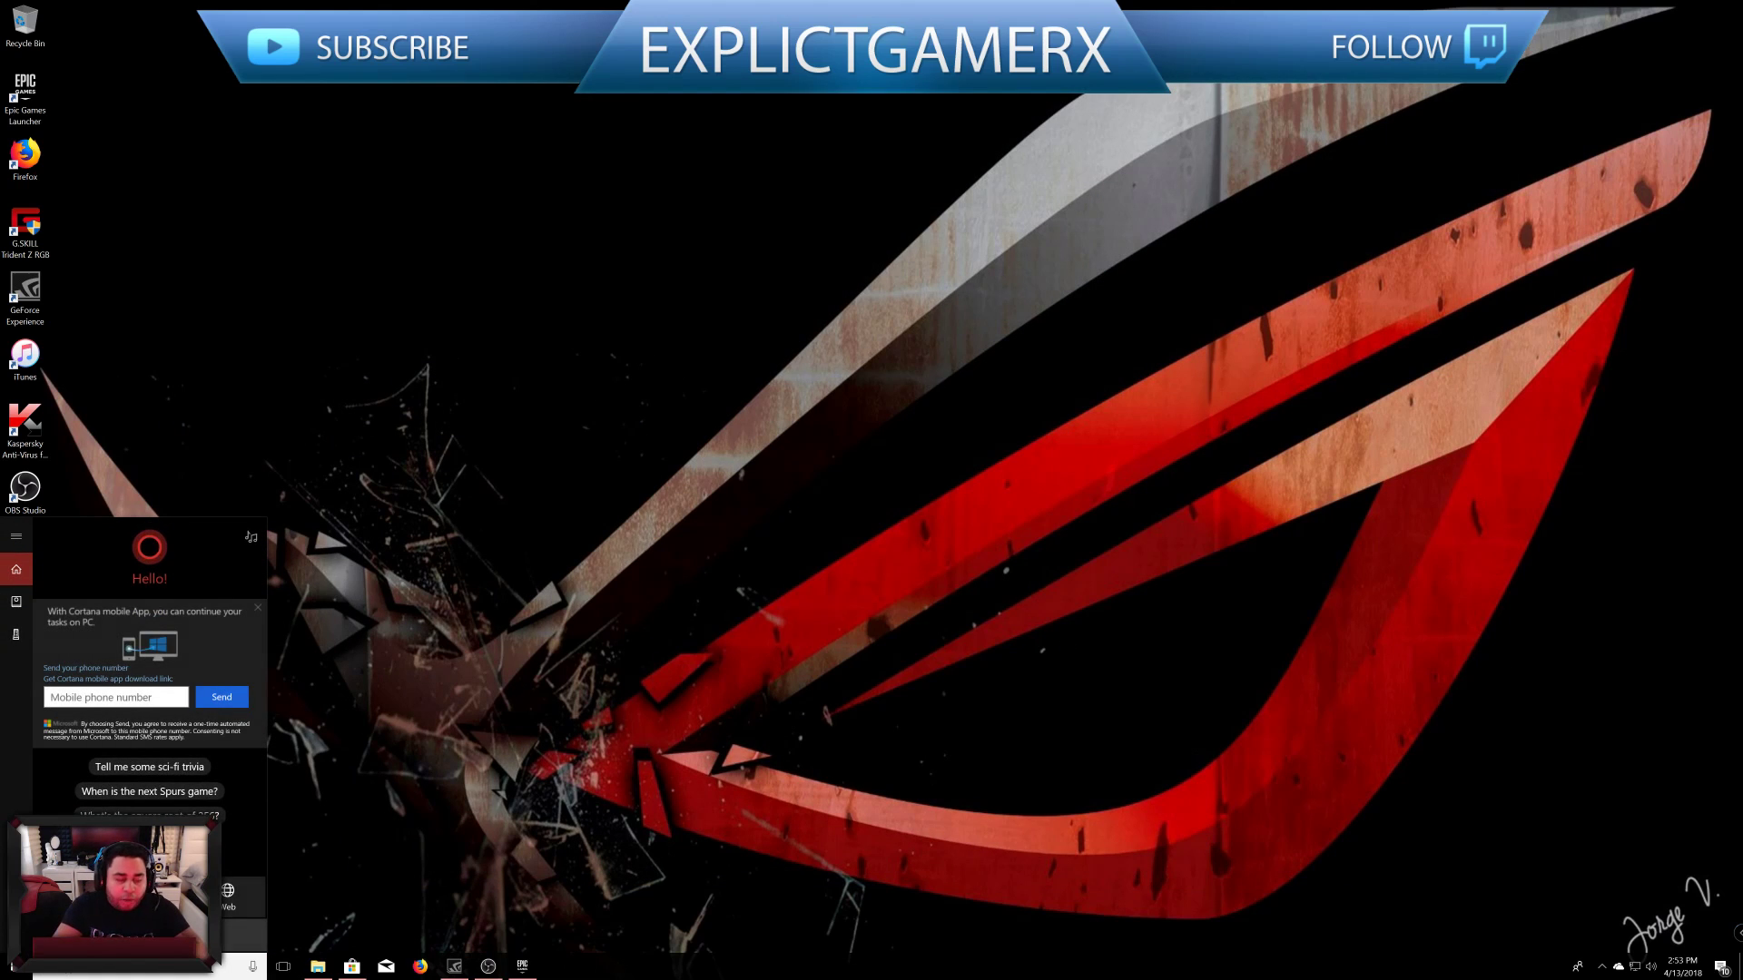
text(aud)
key(Return)
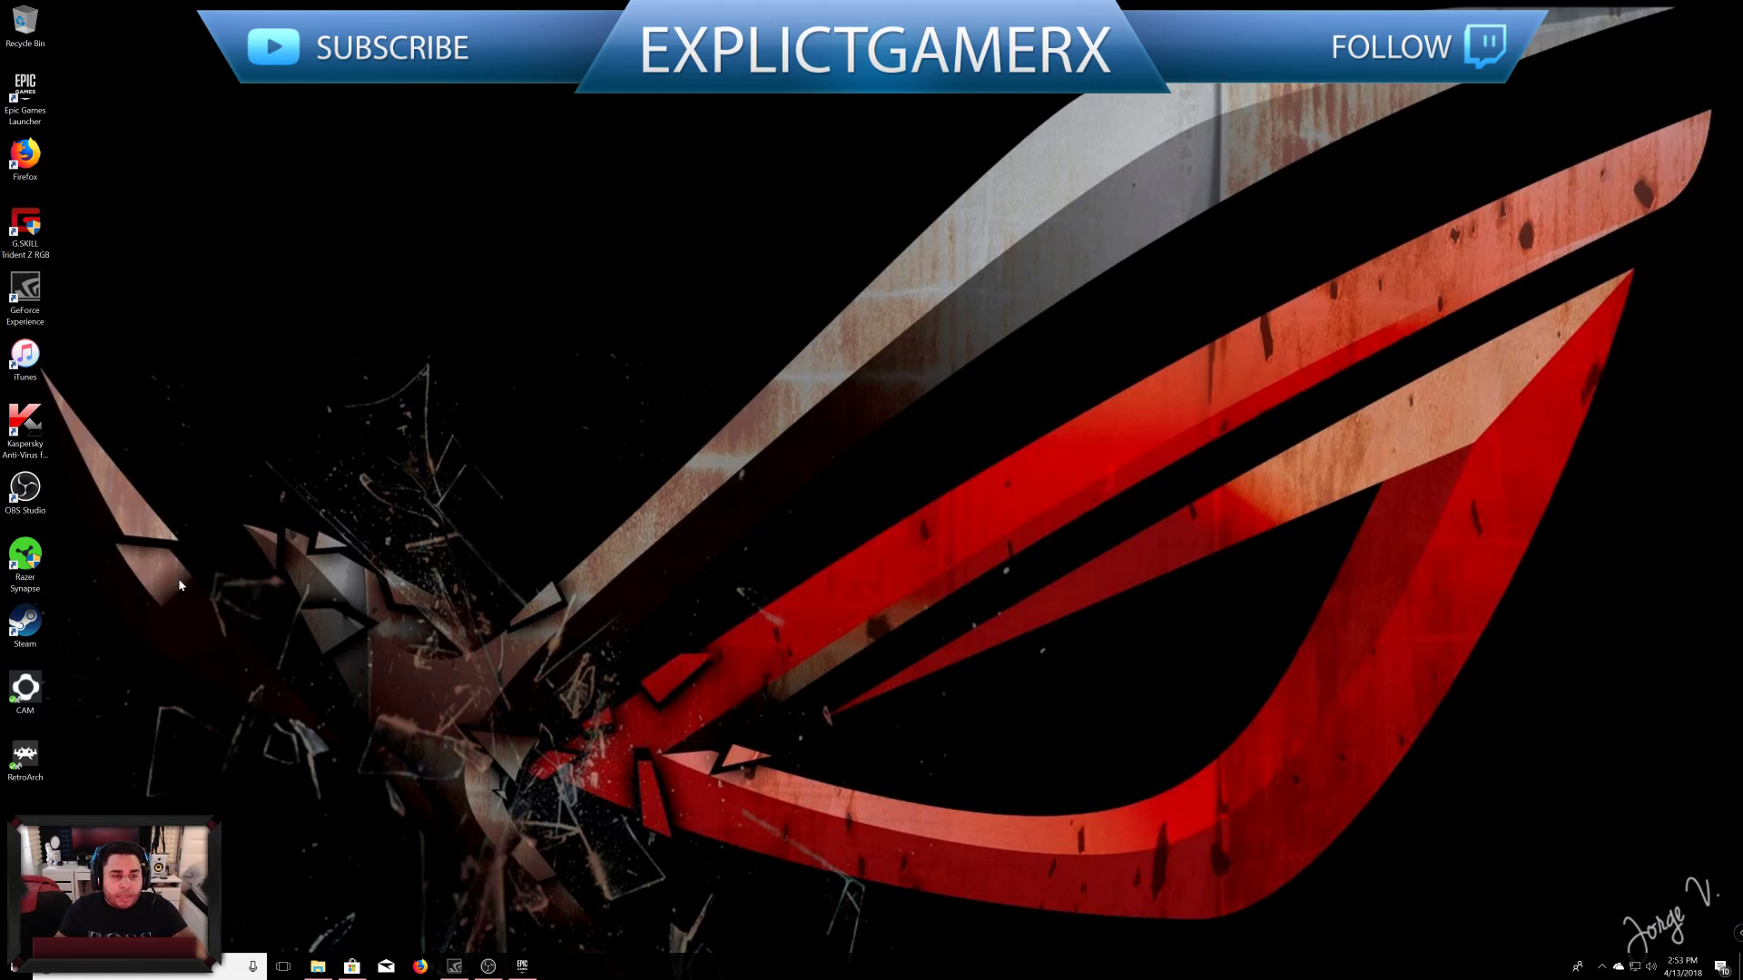
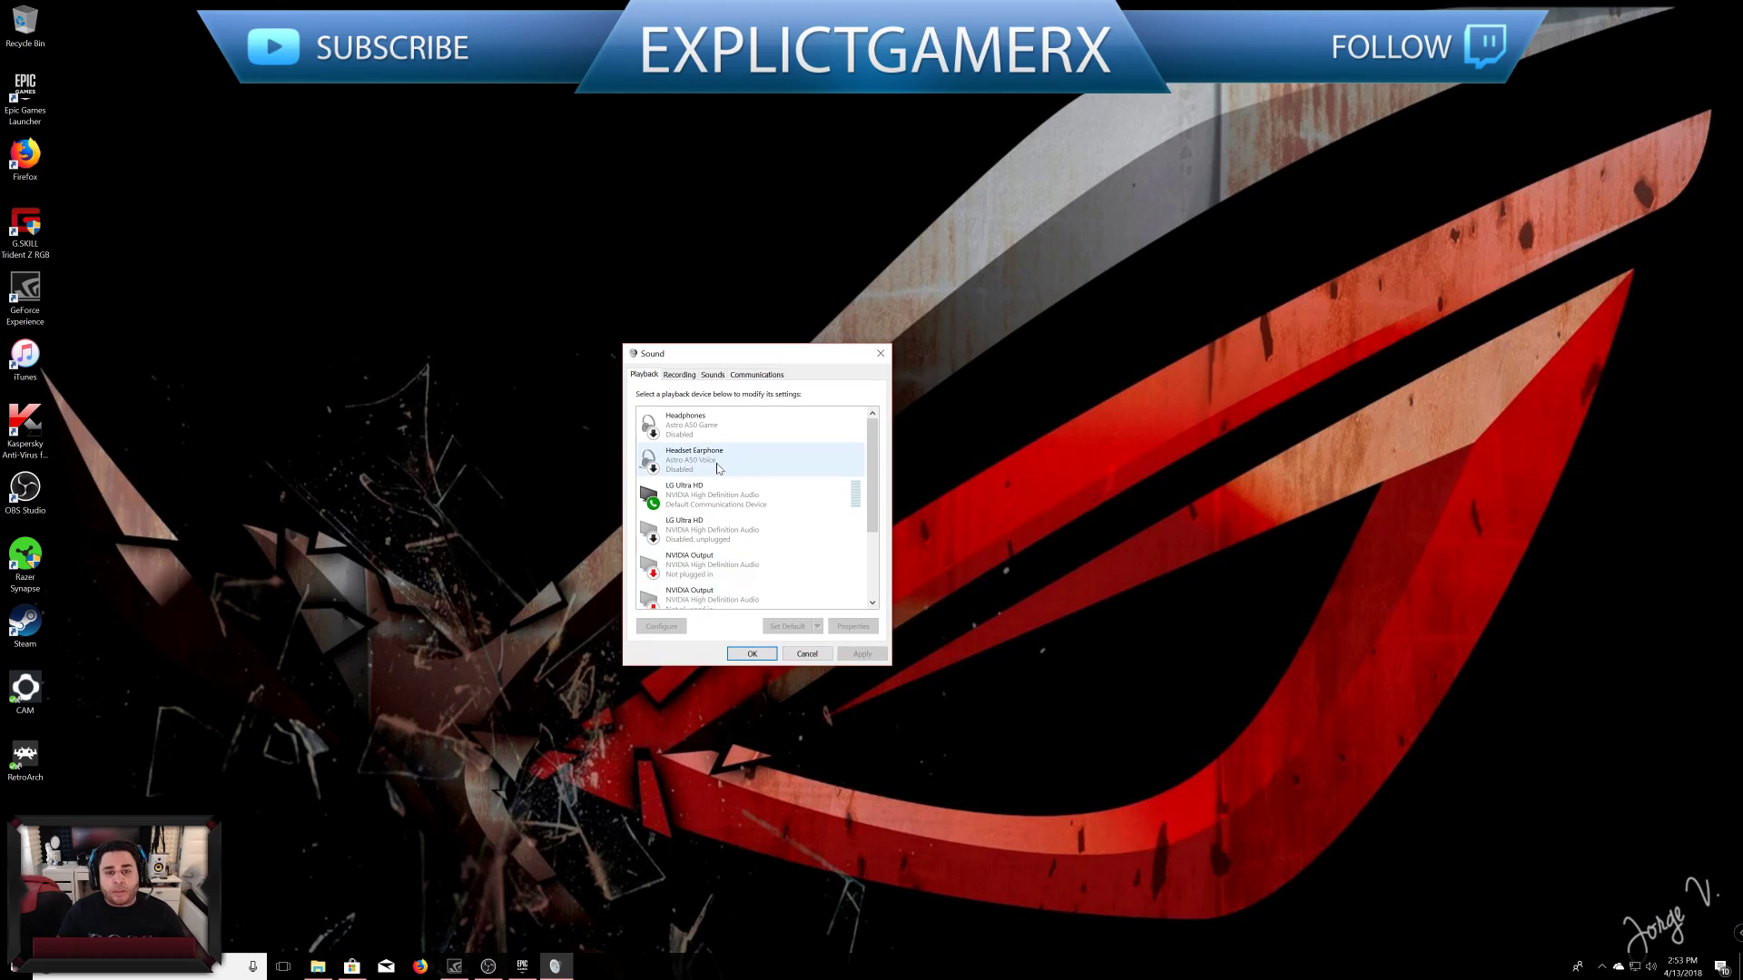
Step: Examine the full list of recording devices in the Sound dialog and which one is the default
click(681, 376)
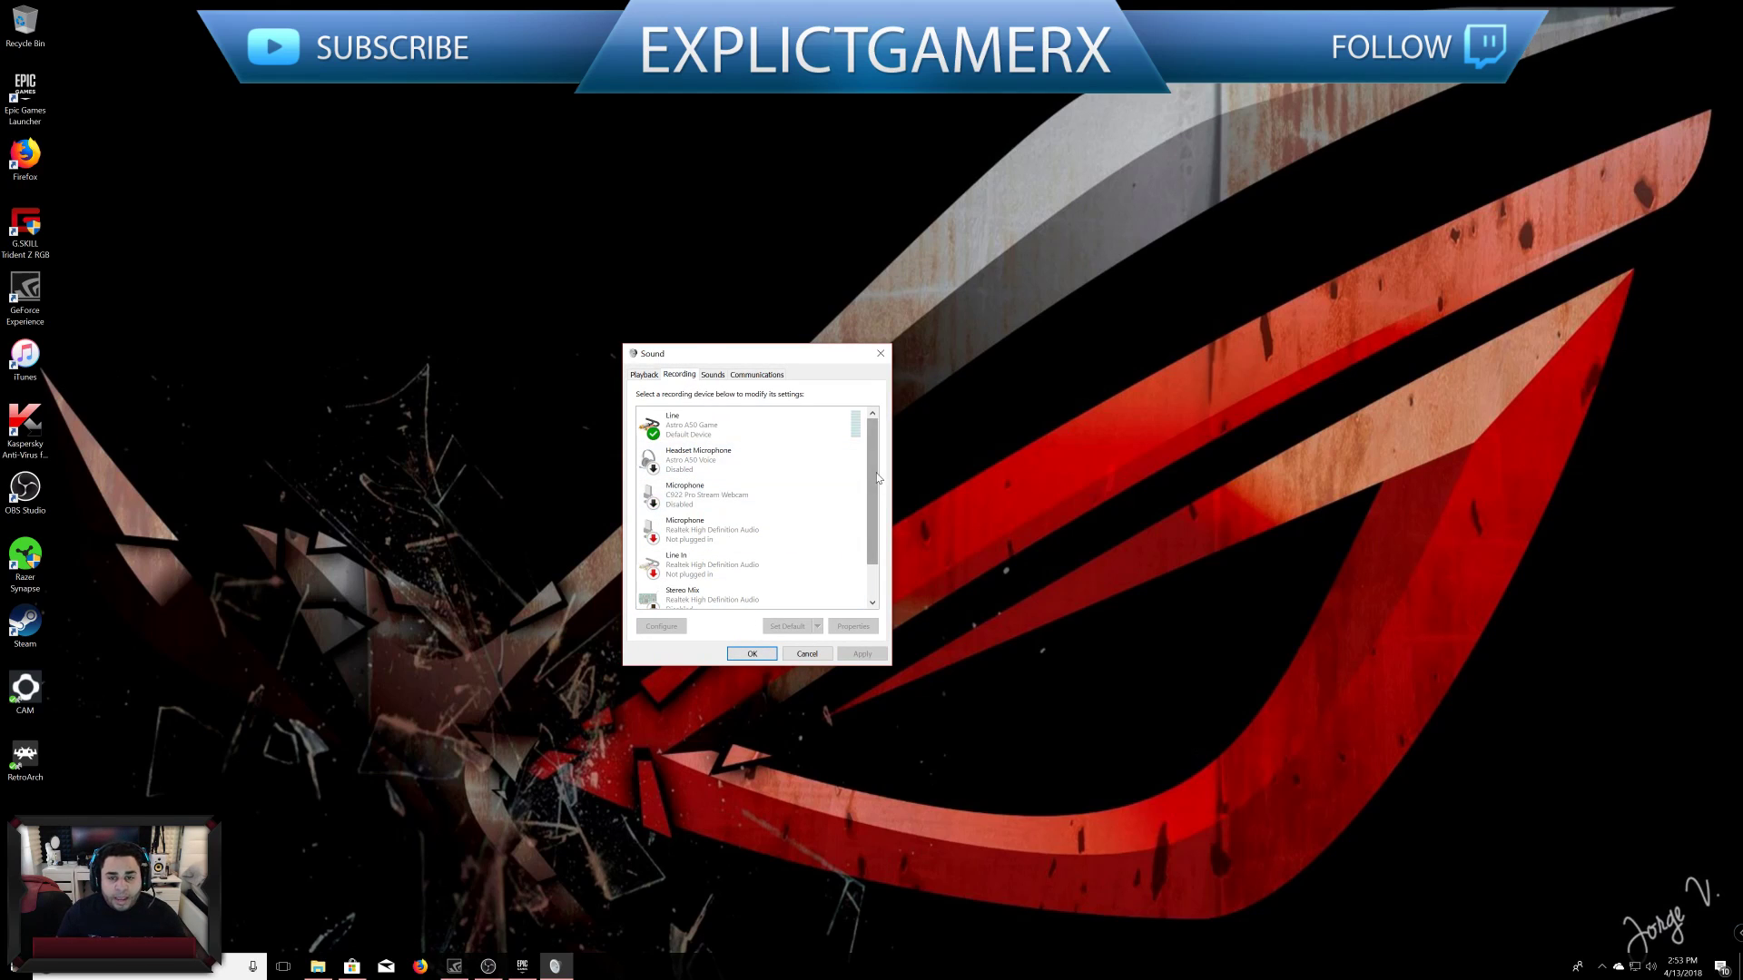
scroll(780, 490, down, 2)
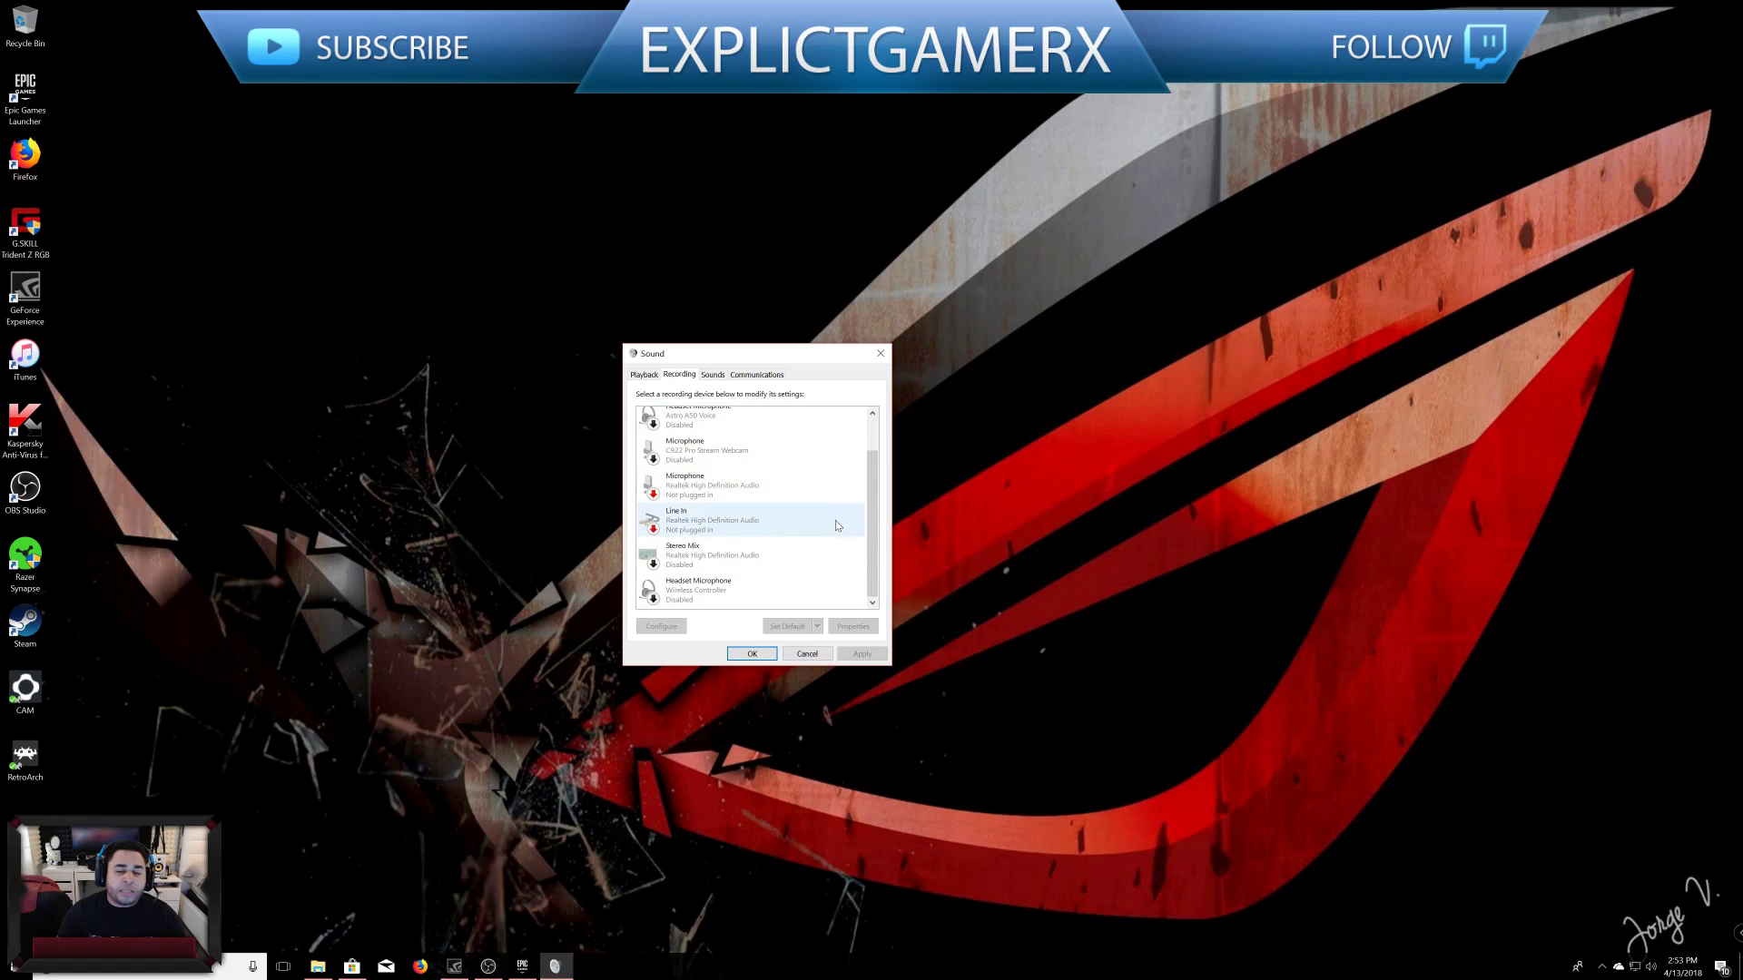
drag(868, 503, 868, 468)
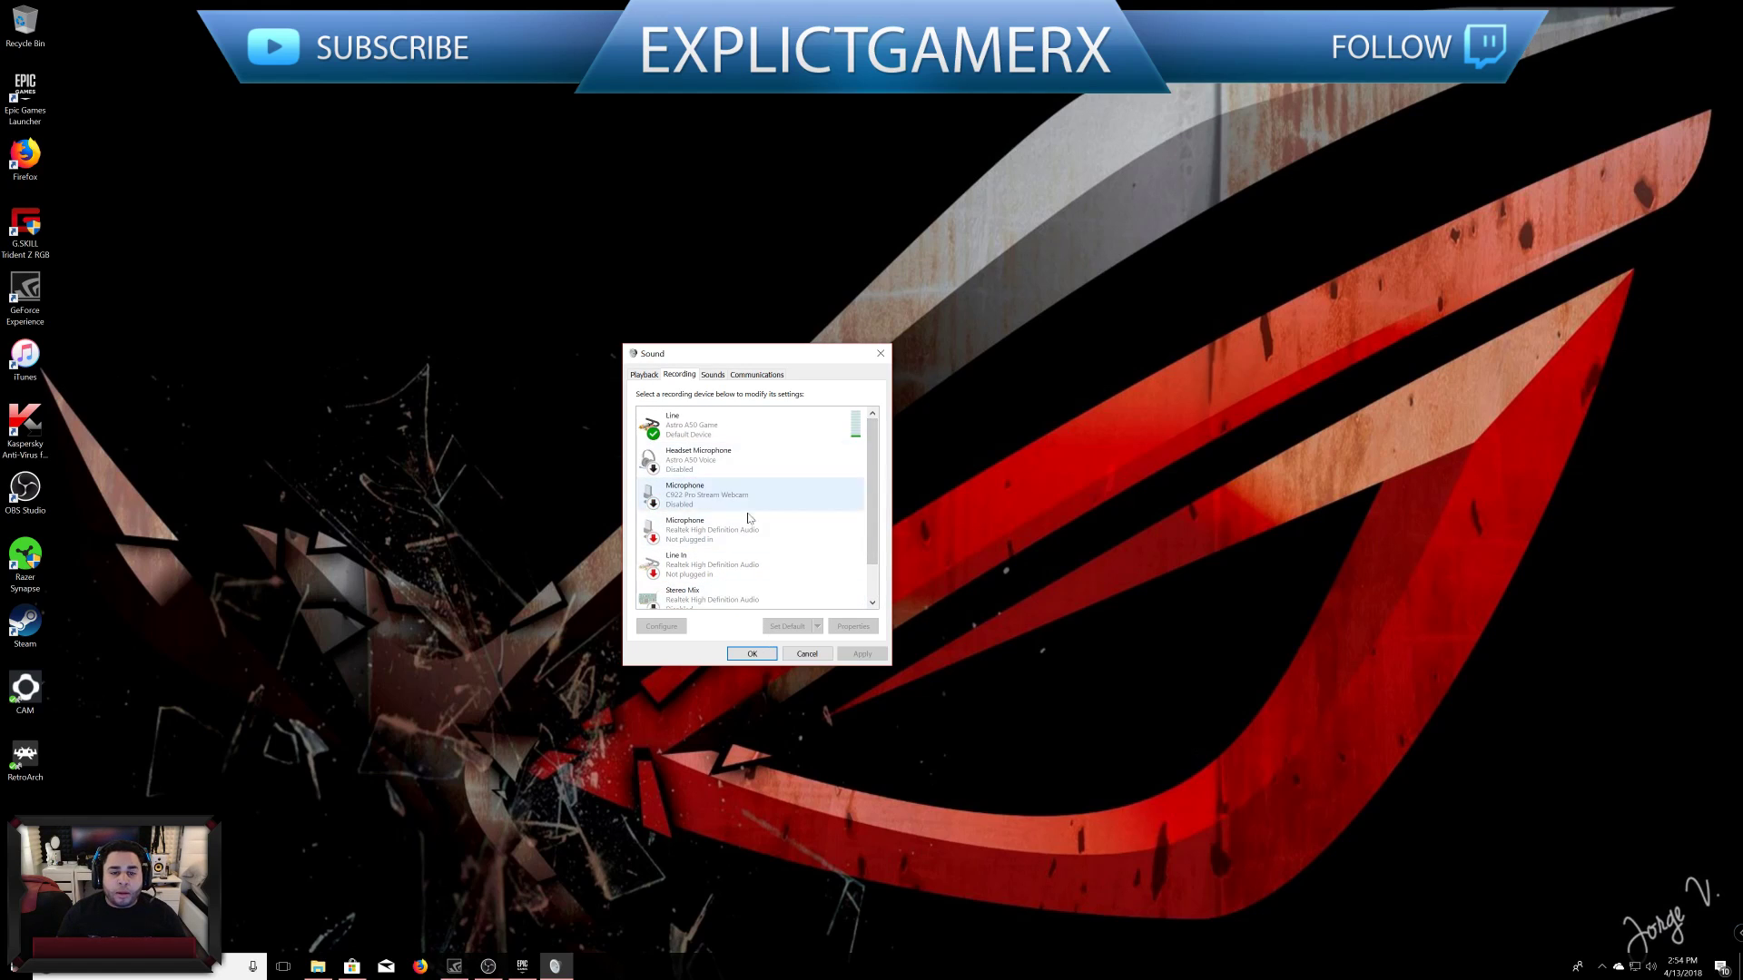
scroll(726, 504, down, 2)
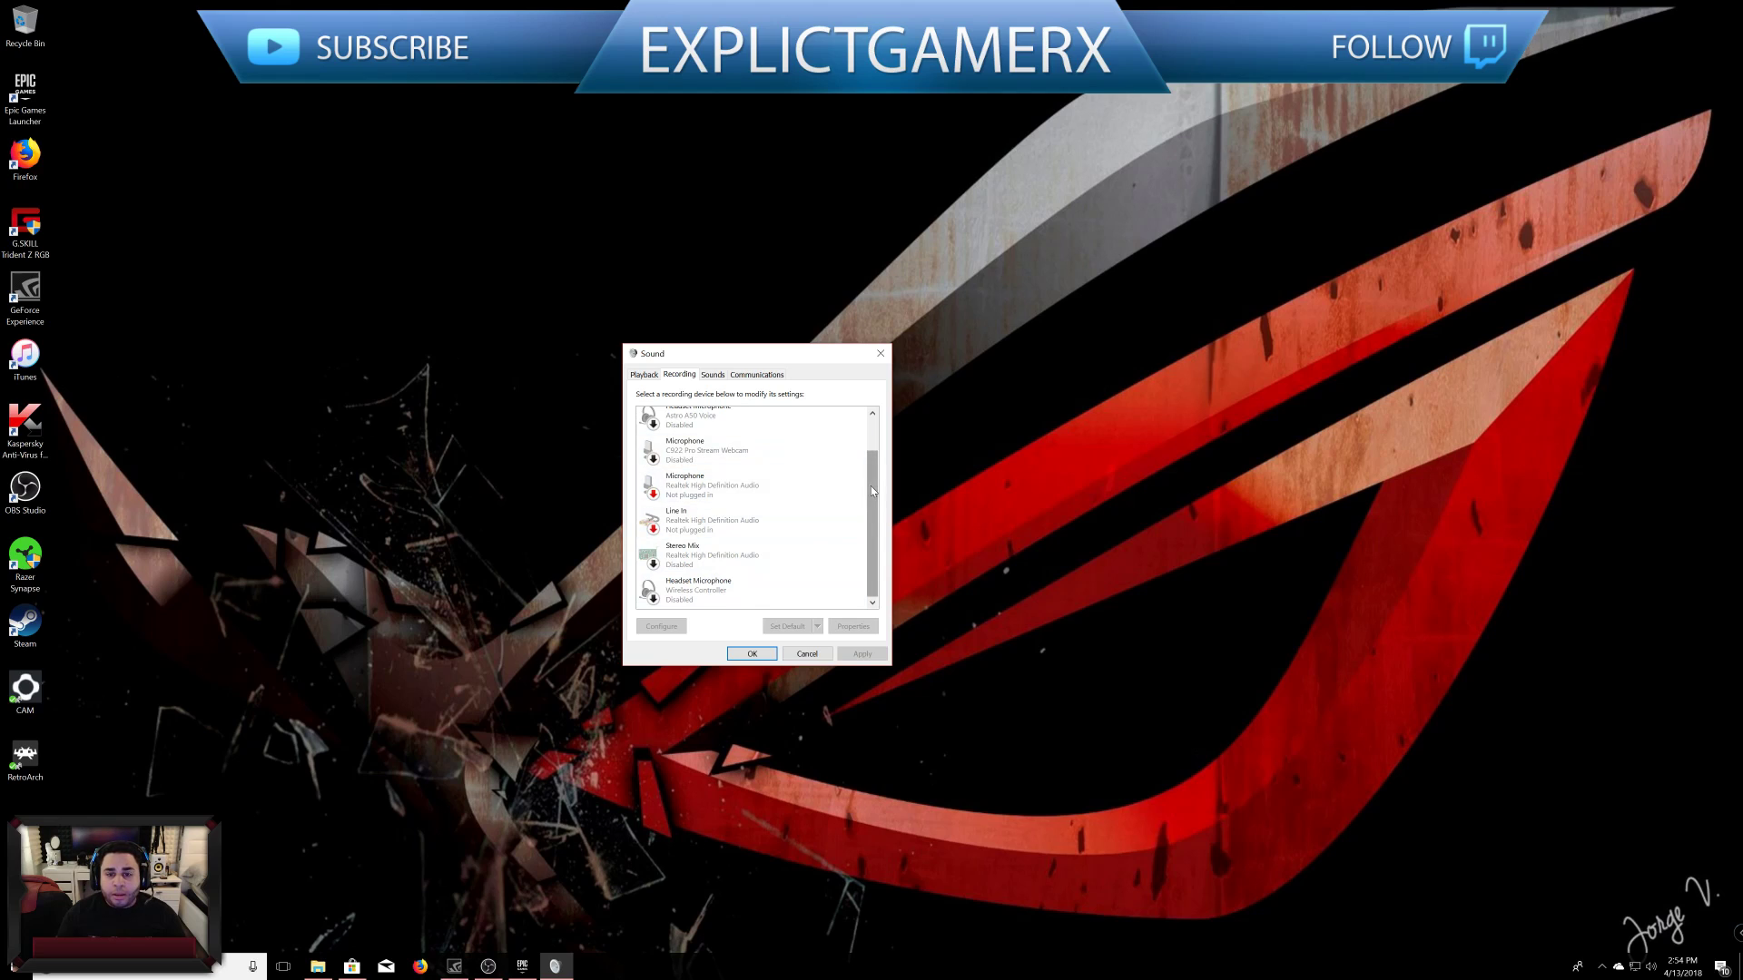
drag(871, 487, 876, 423)
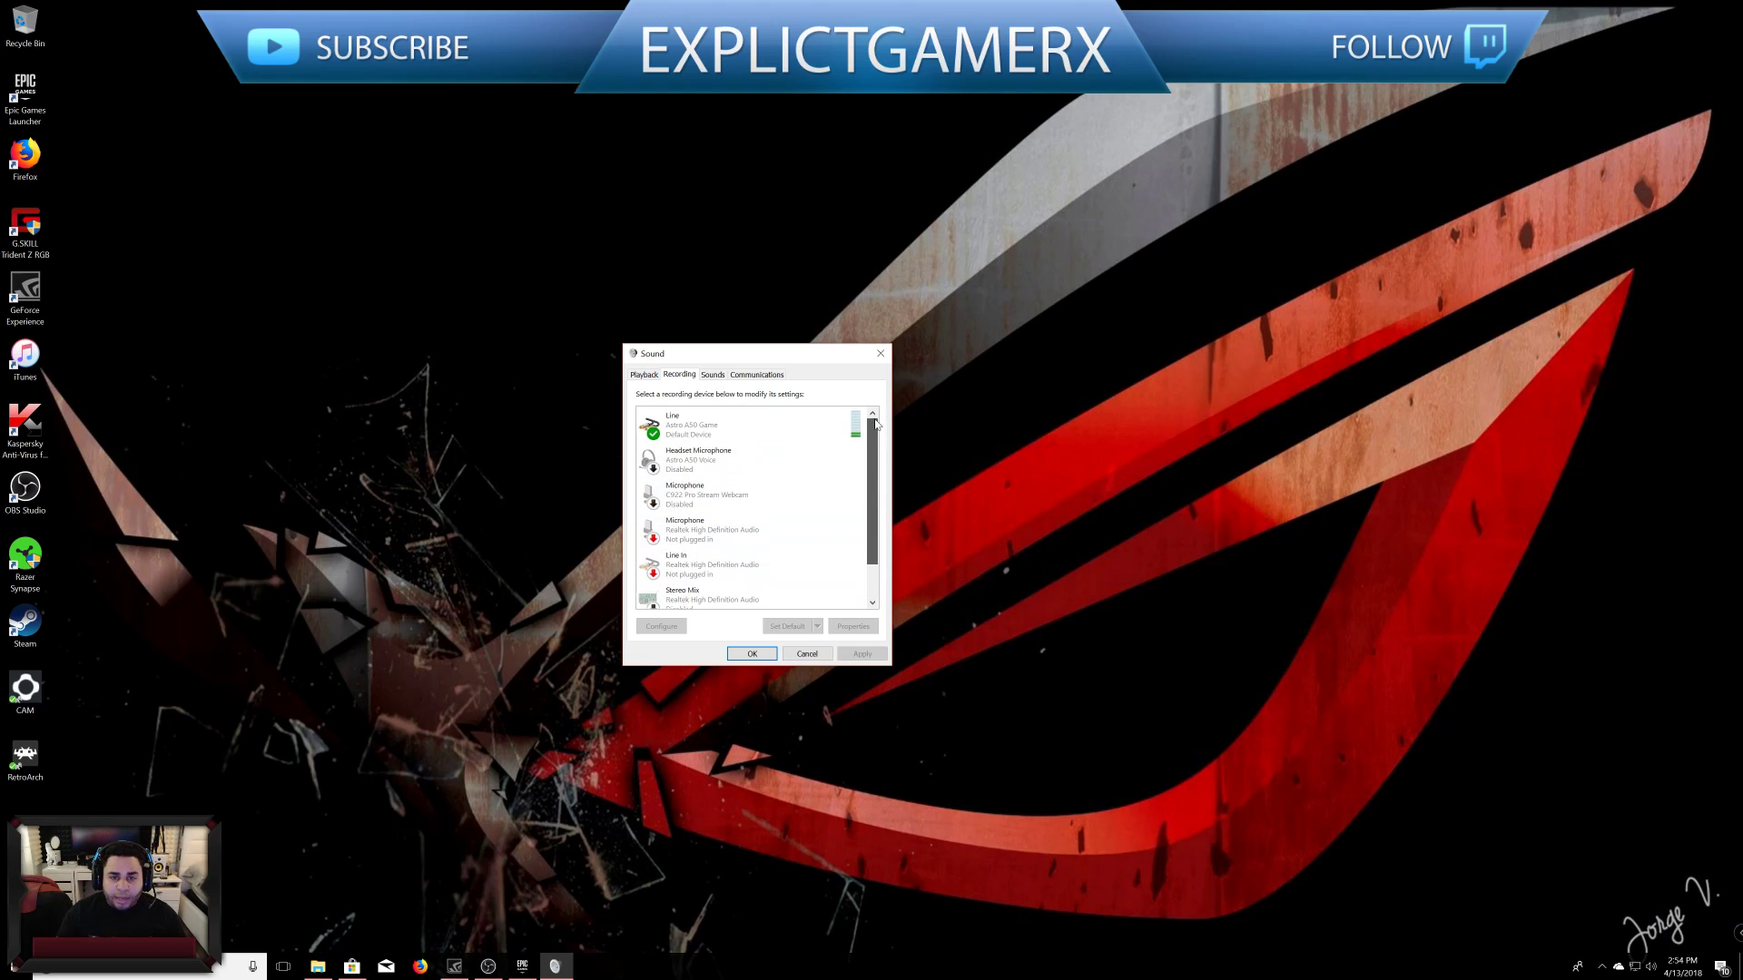
Step: Check the options offered for the Astro A50 Game Line device and select the Astro A50 Voice Headset Microphone
right_click(713, 419)
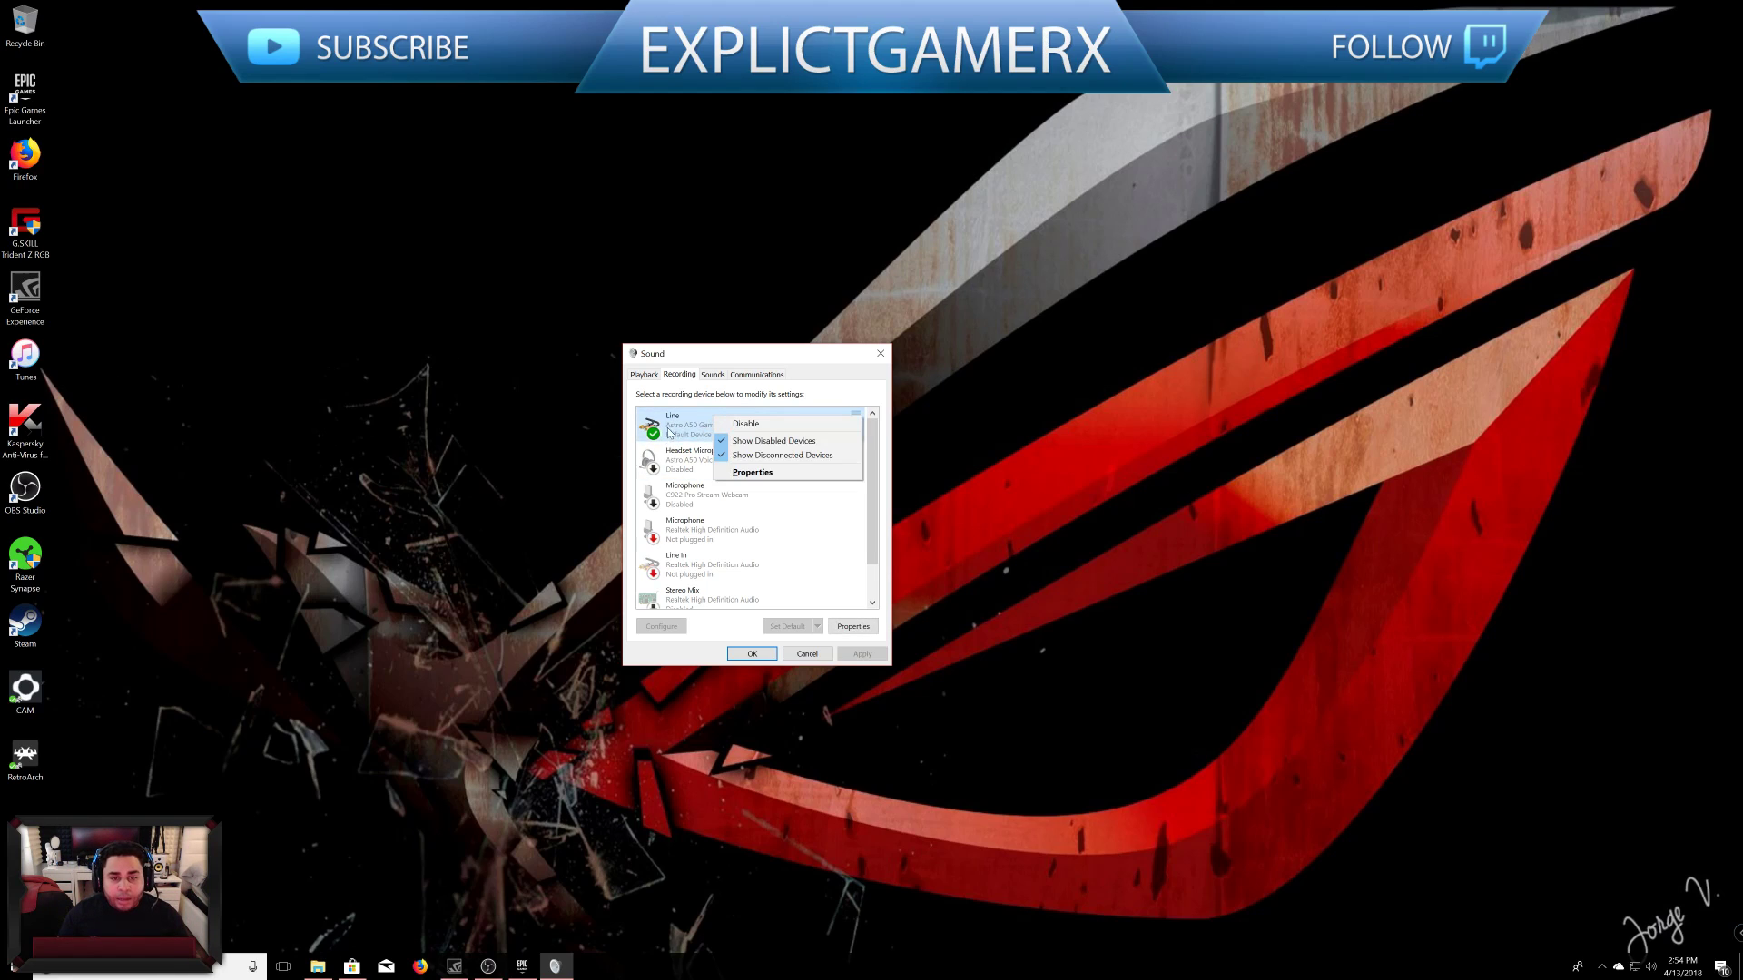
click(676, 438)
right_click(685, 425)
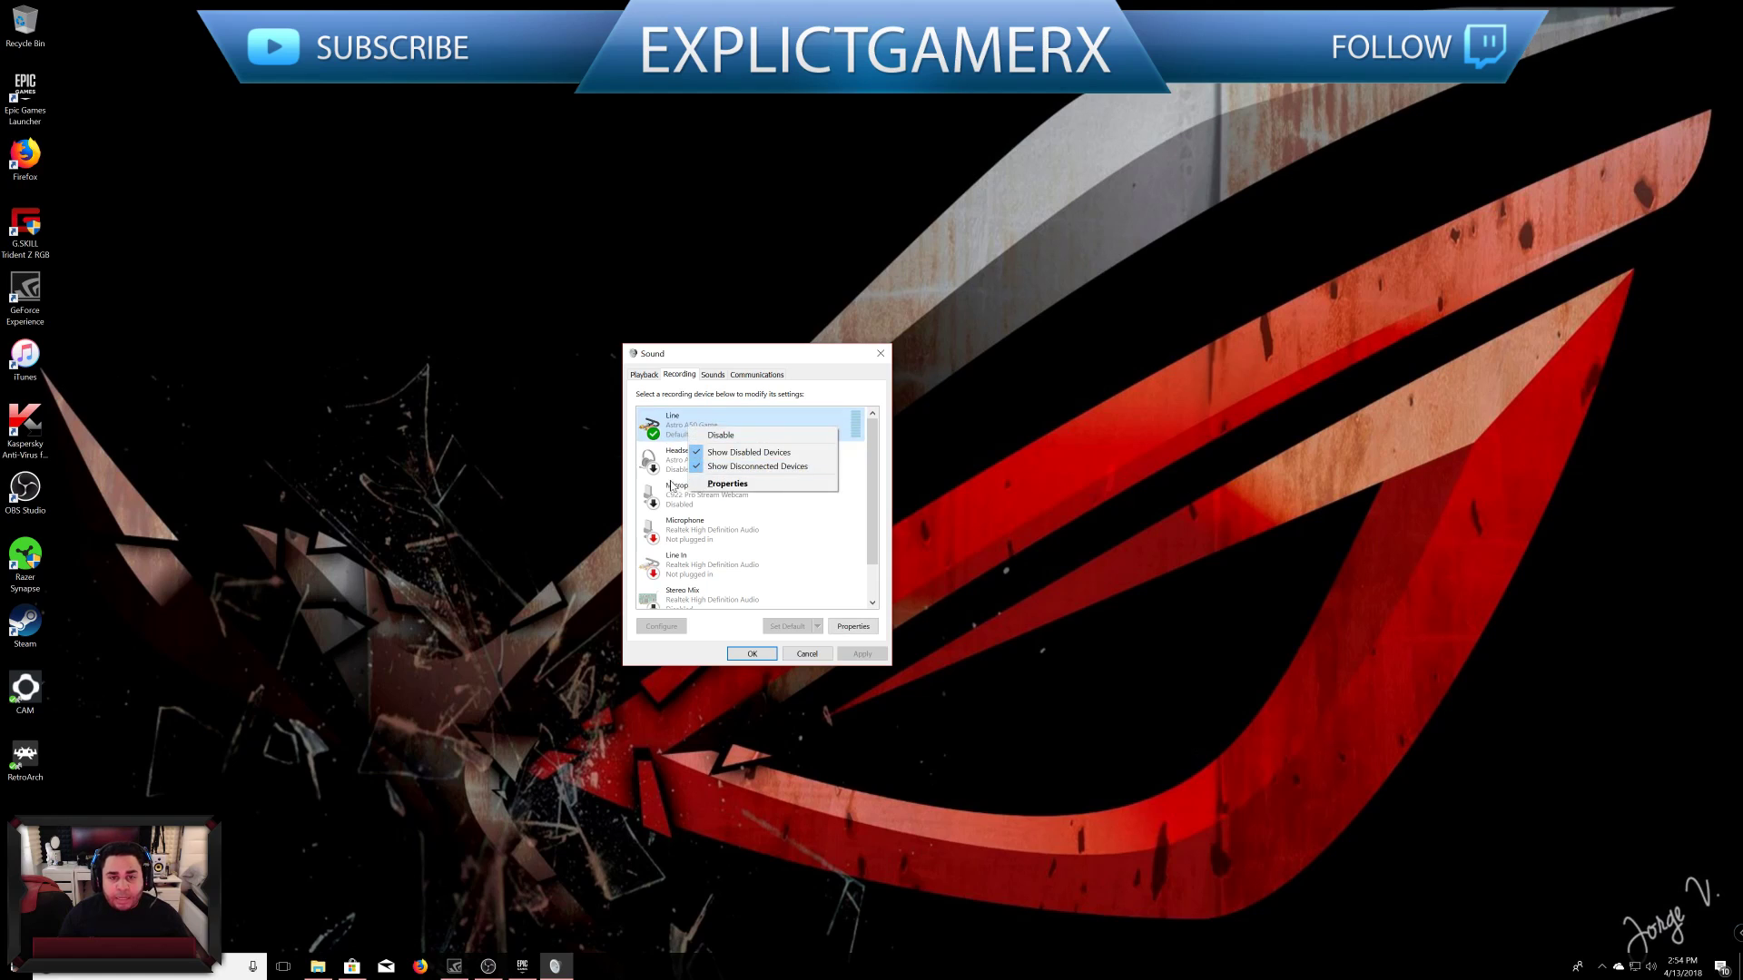
click(680, 463)
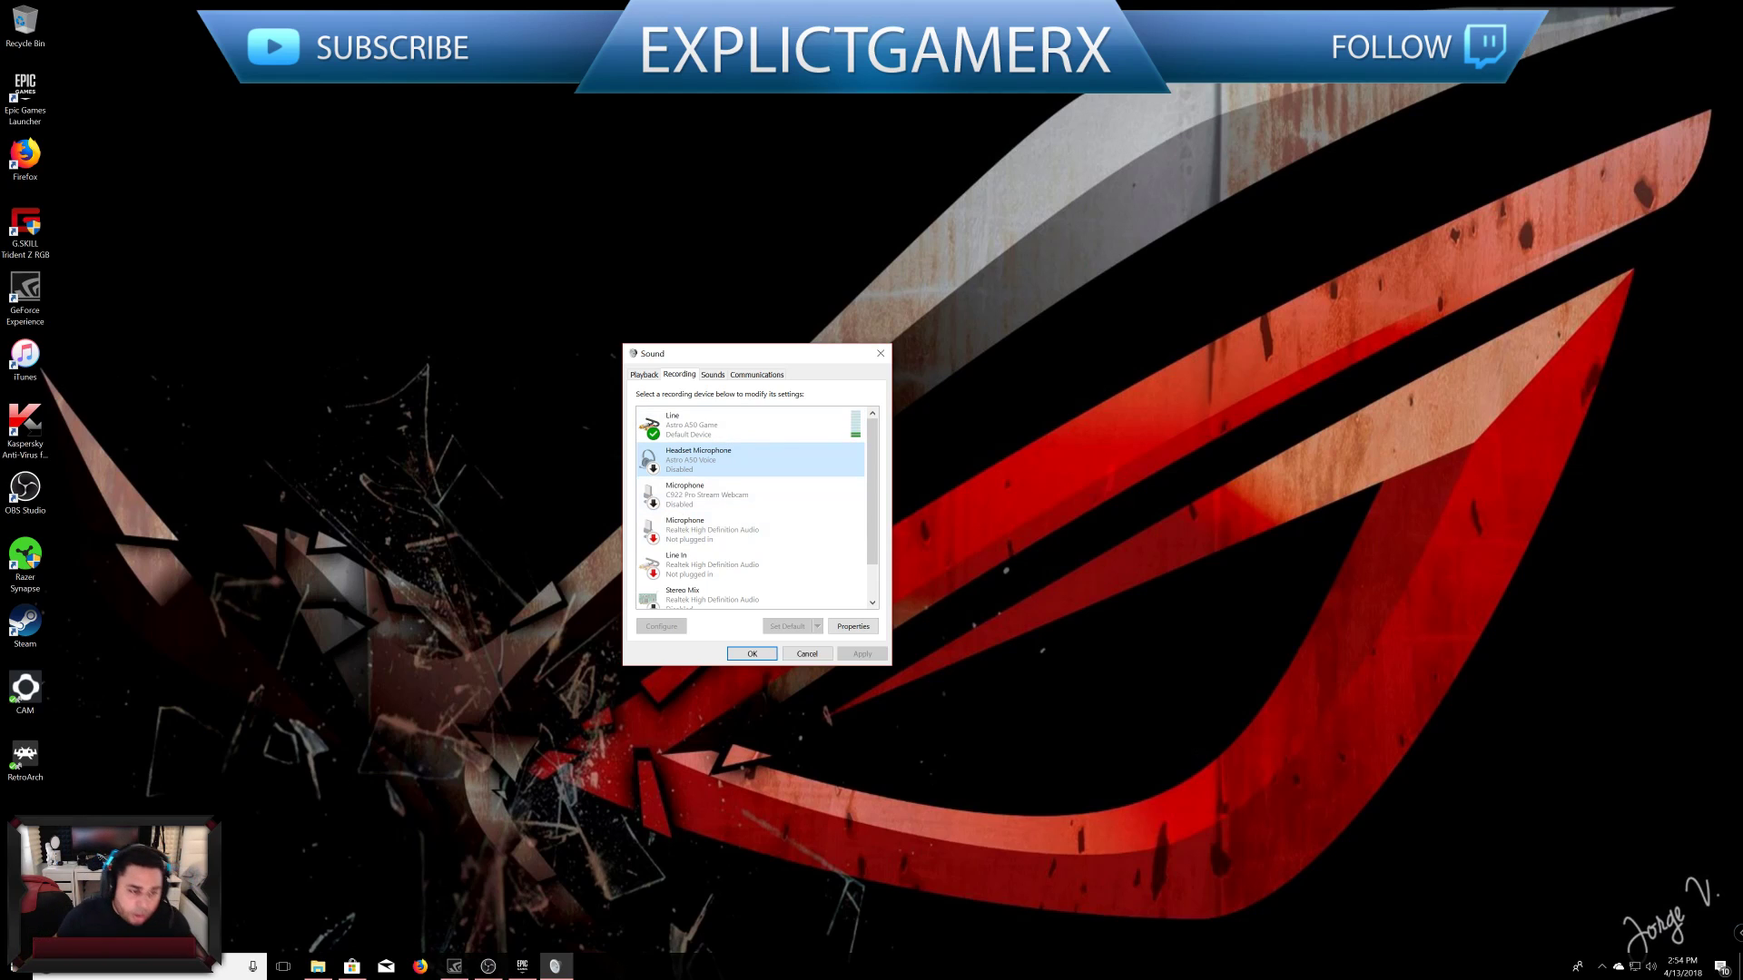
key(super)
text(re)
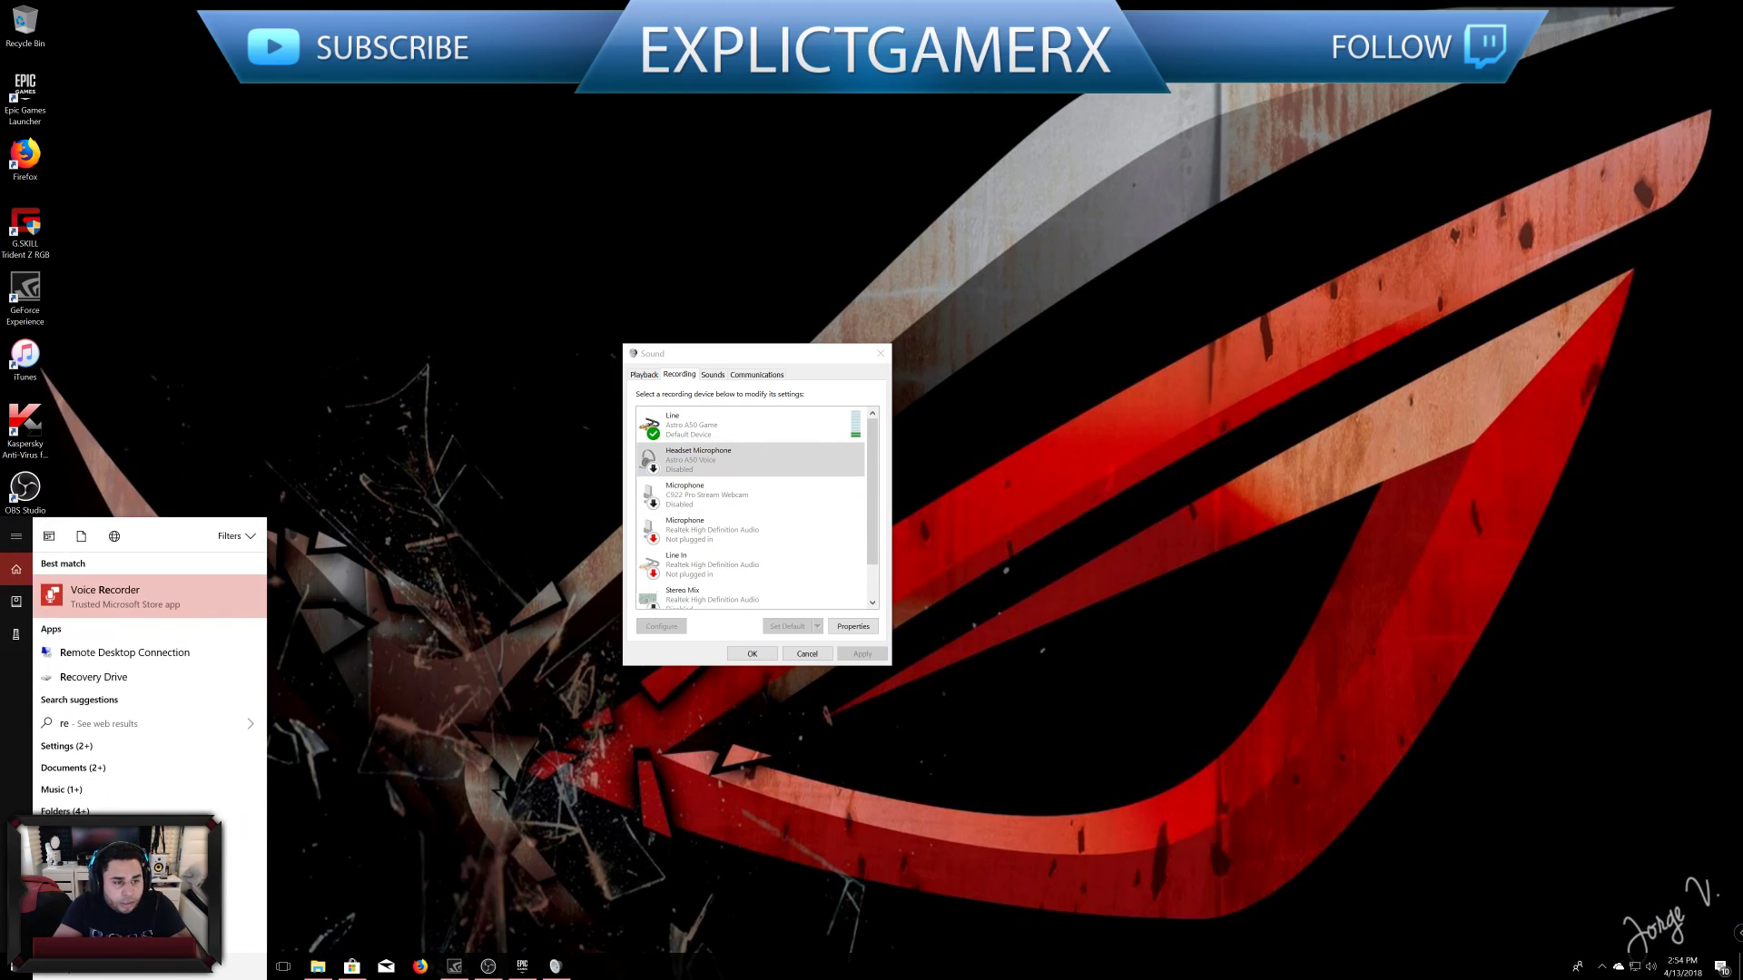
click(474, 518)
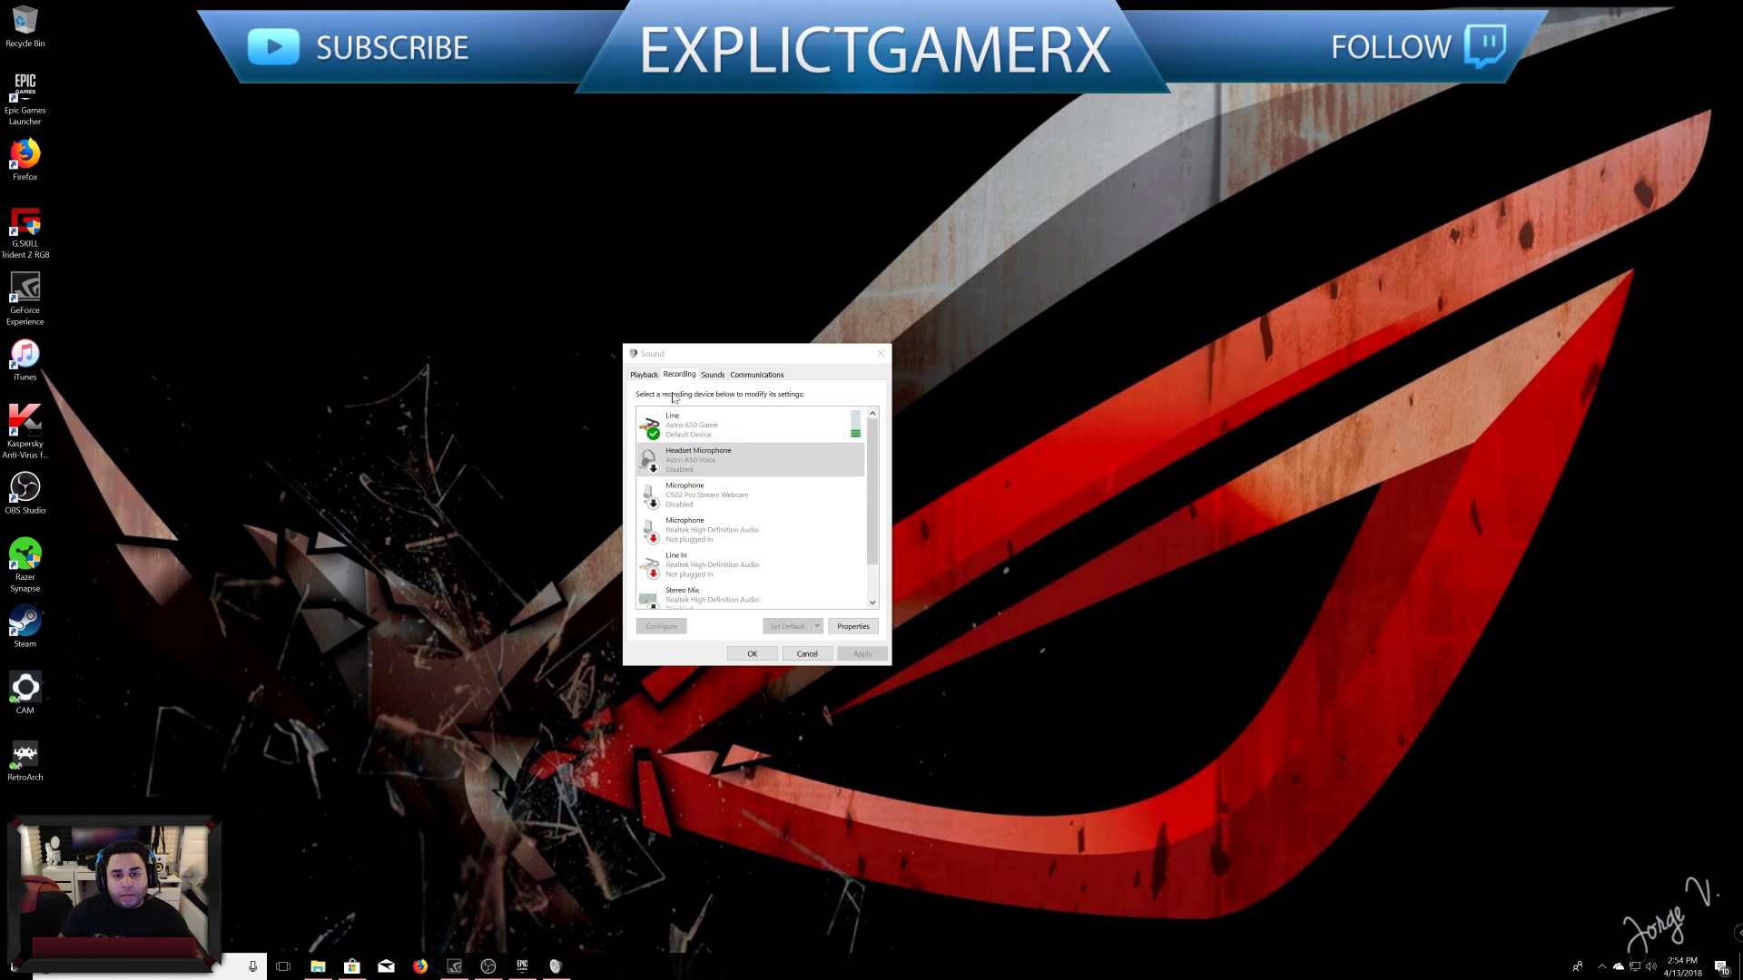
Step: Examine the full list of playback devices in the Sound dialog and which ones are the defaults
click(643, 376)
drag(874, 477, 934, 455)
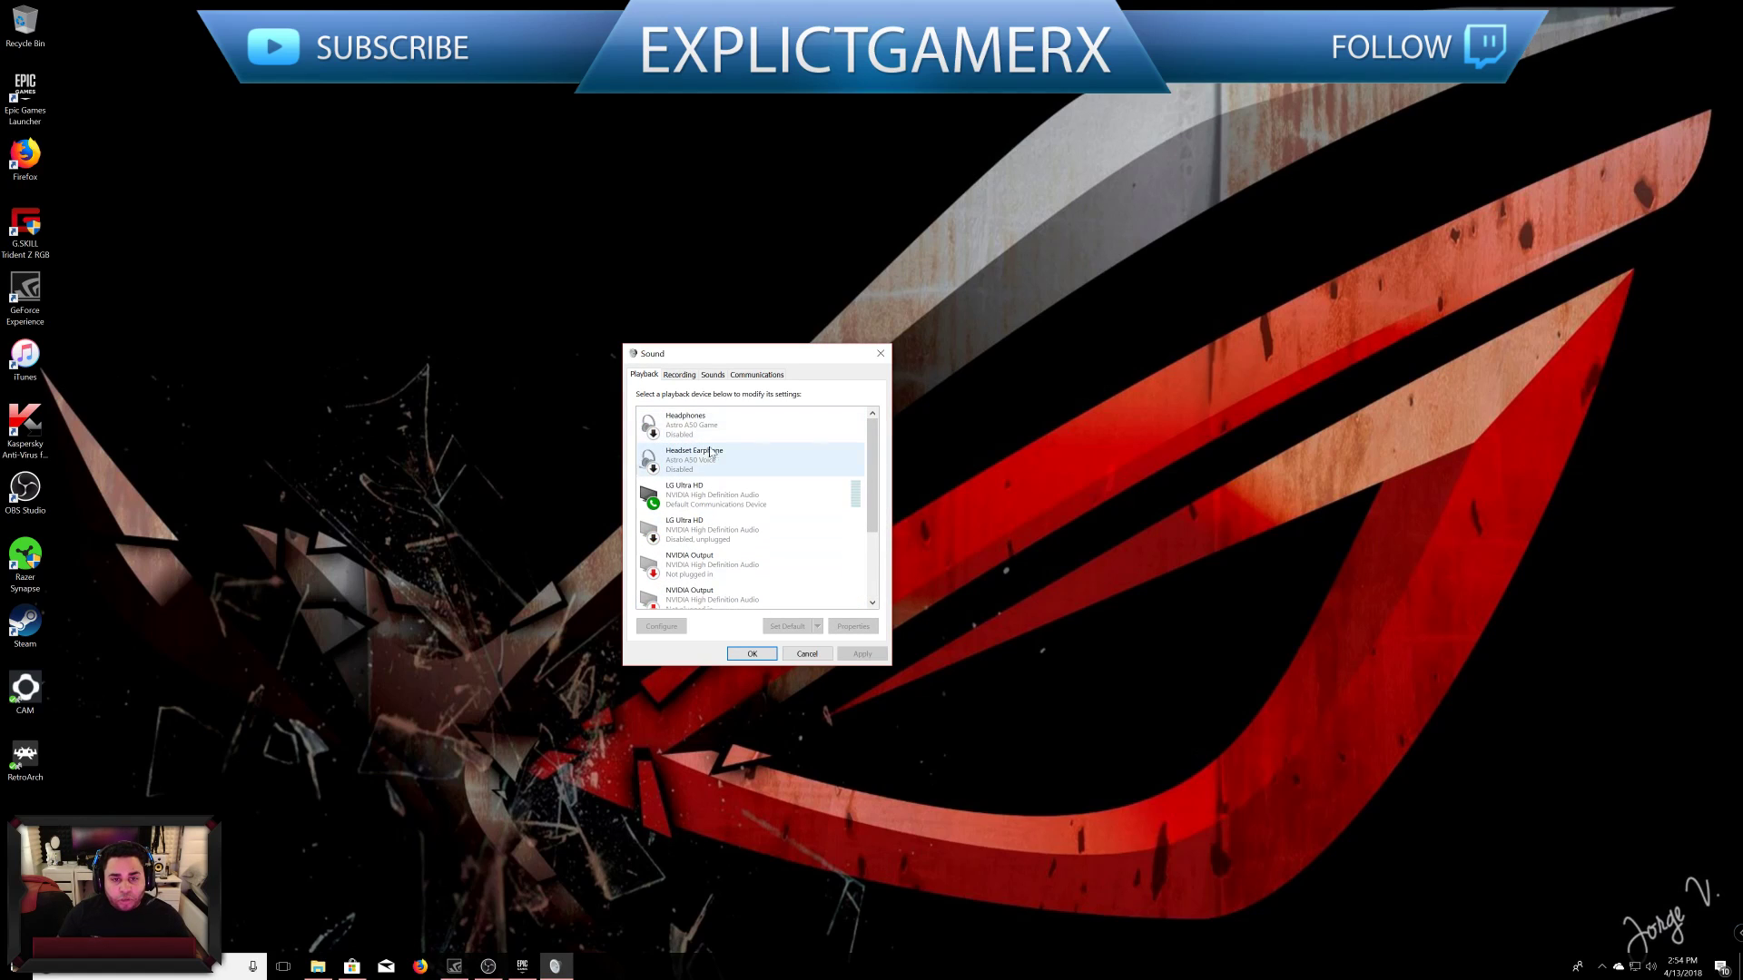
drag(873, 453, 887, 519)
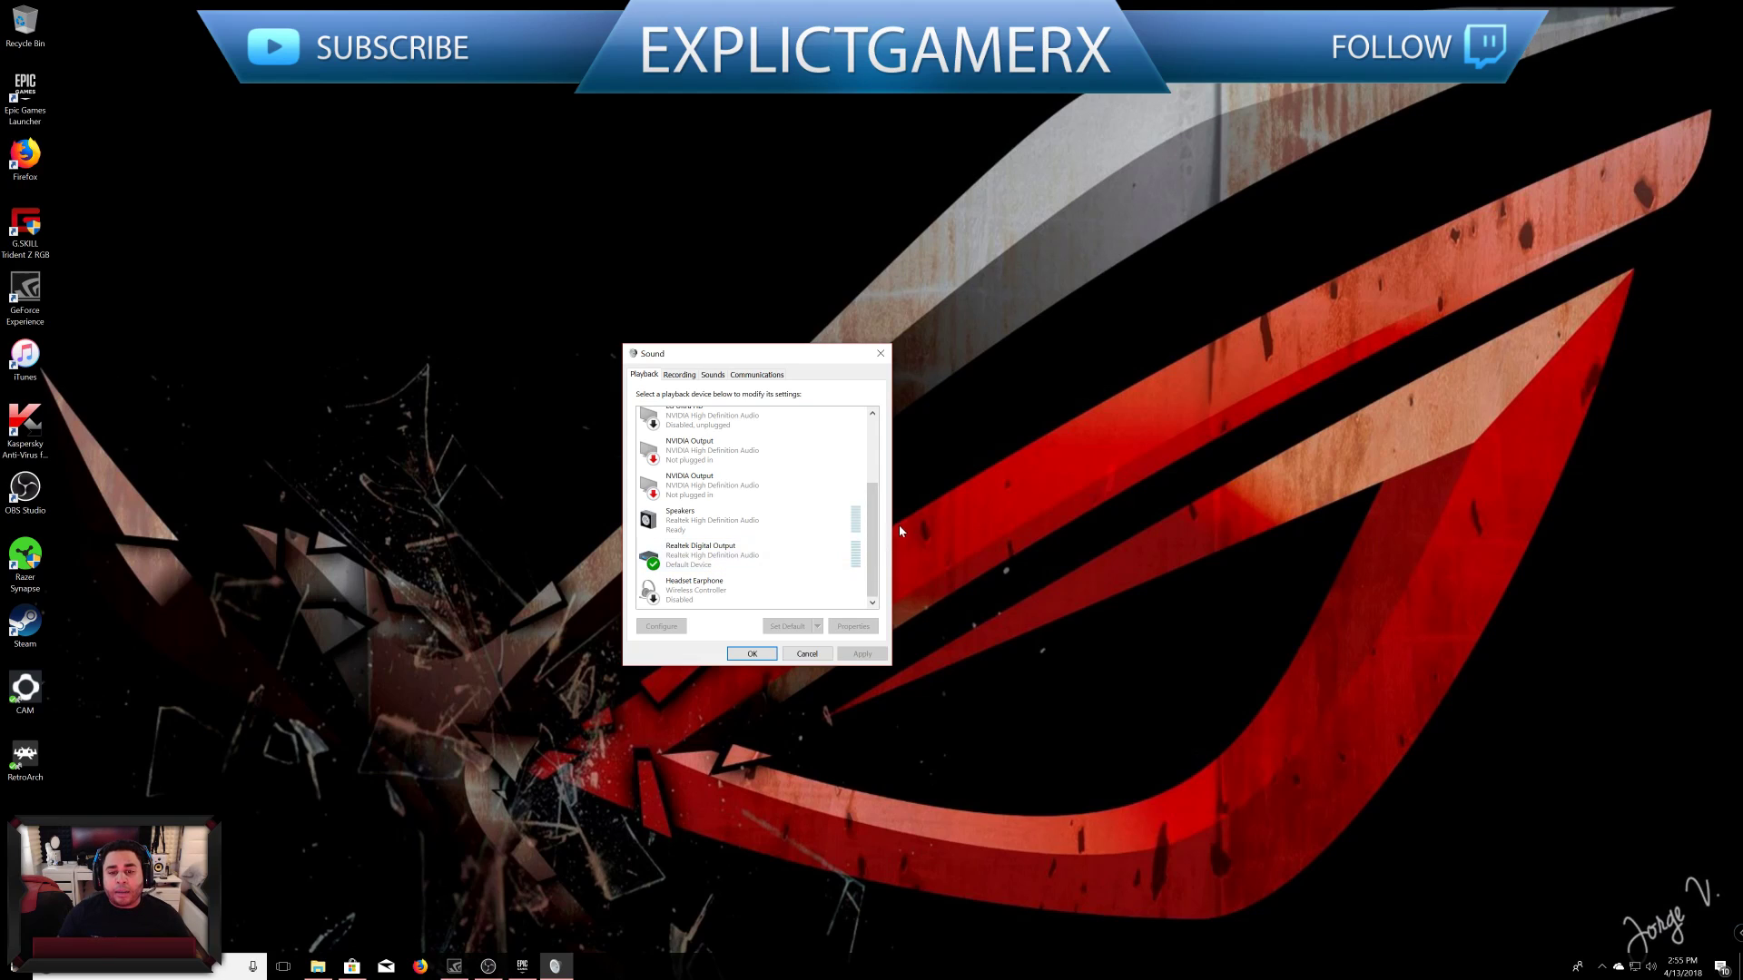
drag(872, 536, 743, 445)
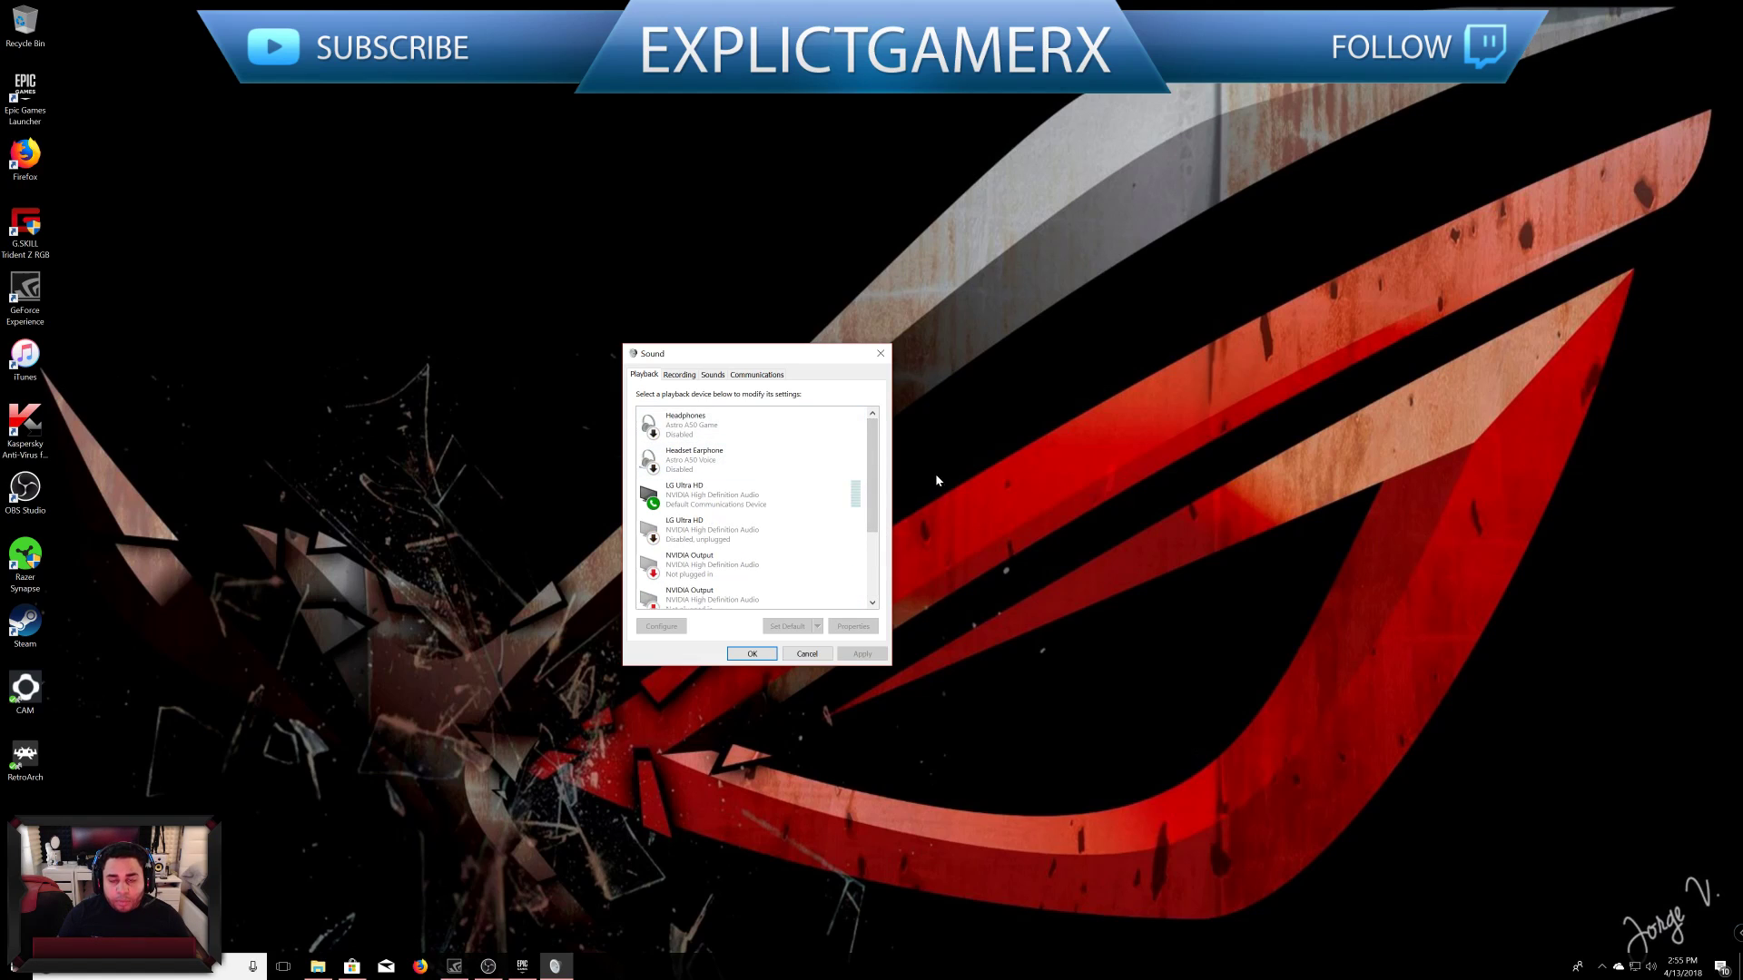
Step: Check the options offered for the Realtek Digital Output playback device and leave them unchanged
drag(879, 458, 877, 524)
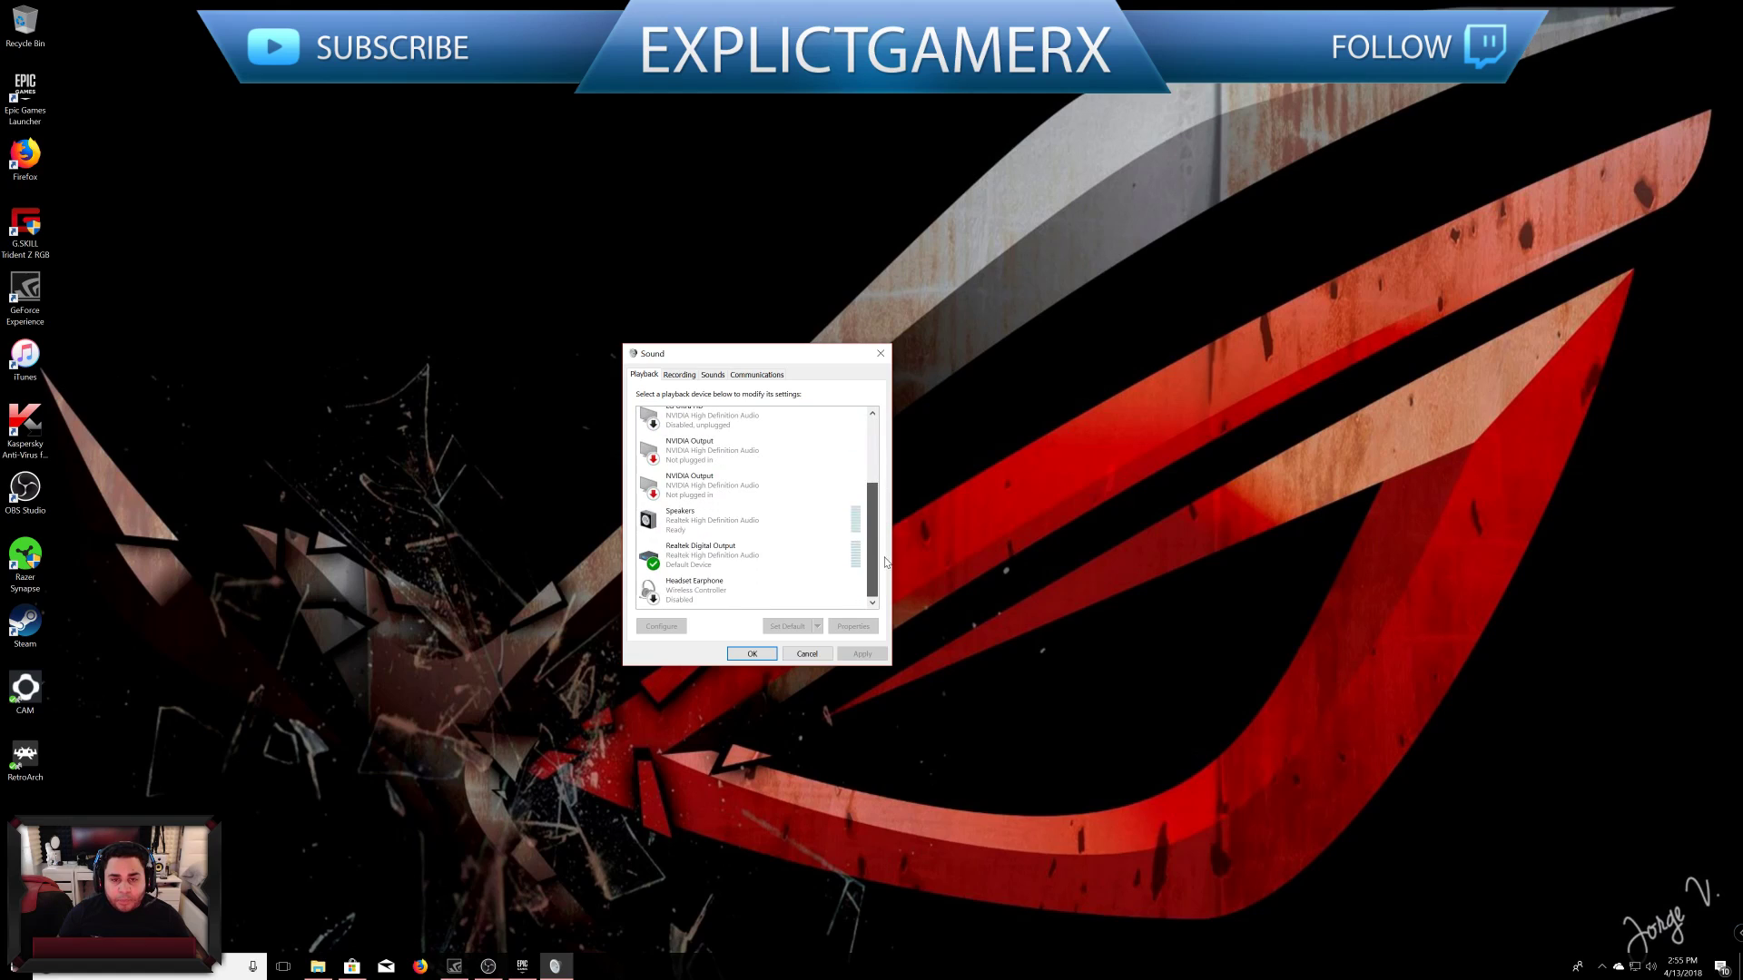
right_click(766, 548)
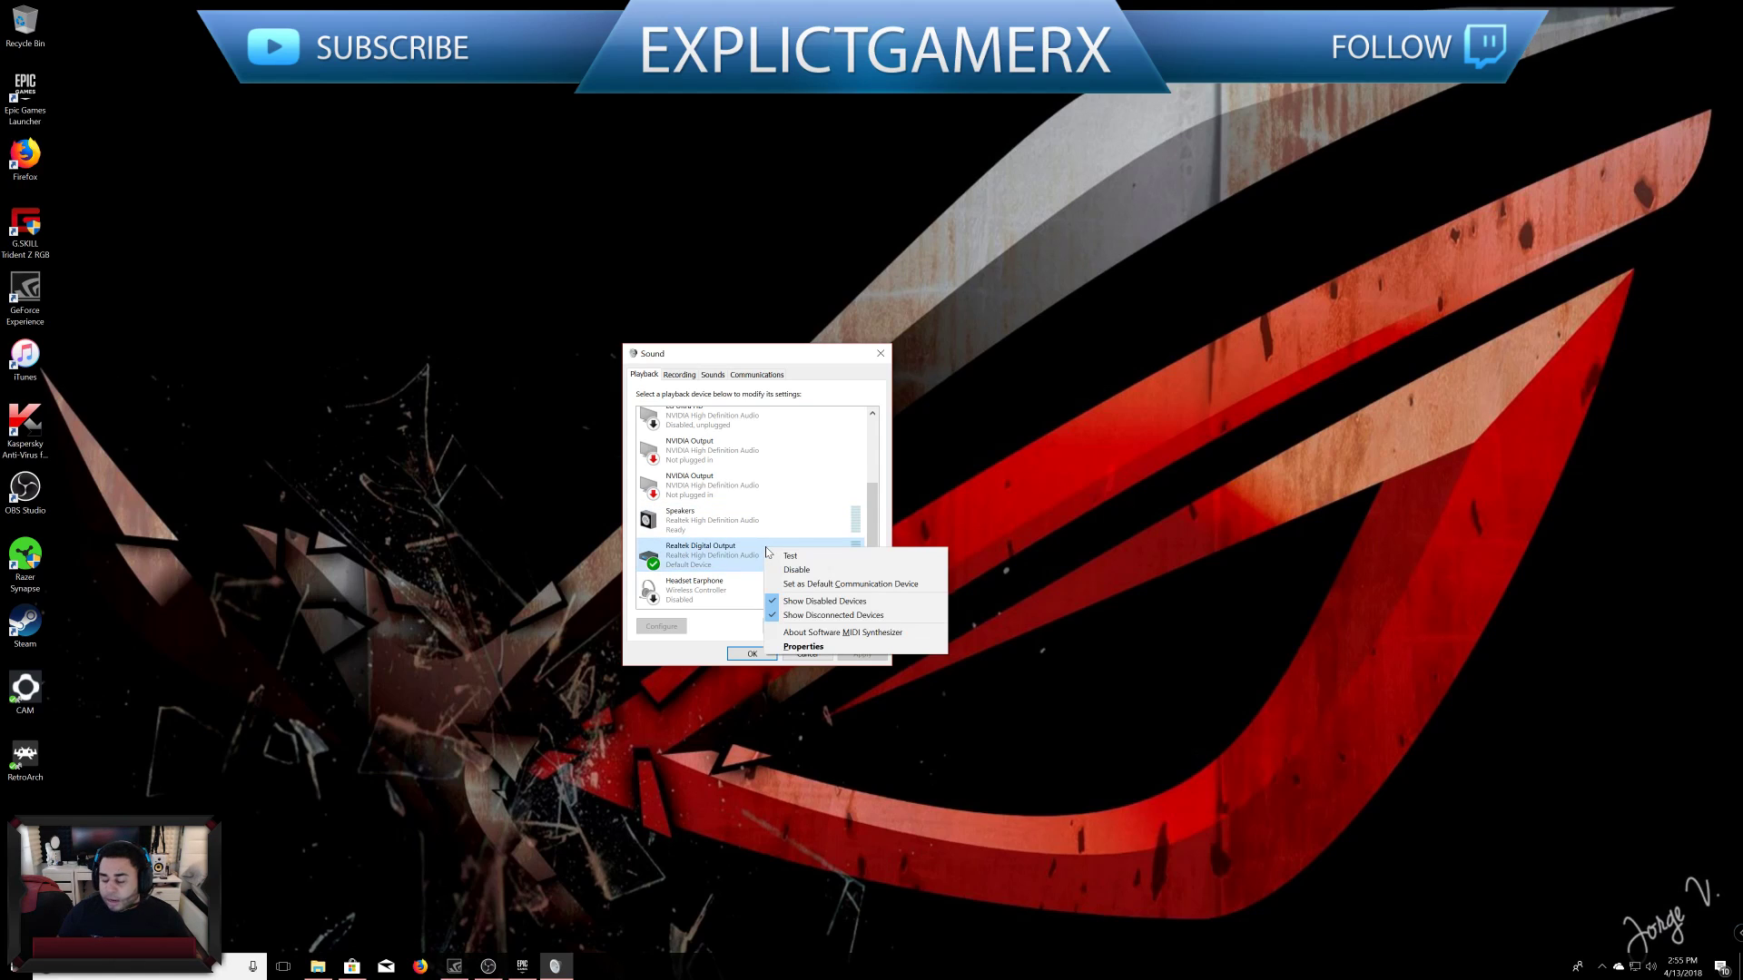
click(767, 556)
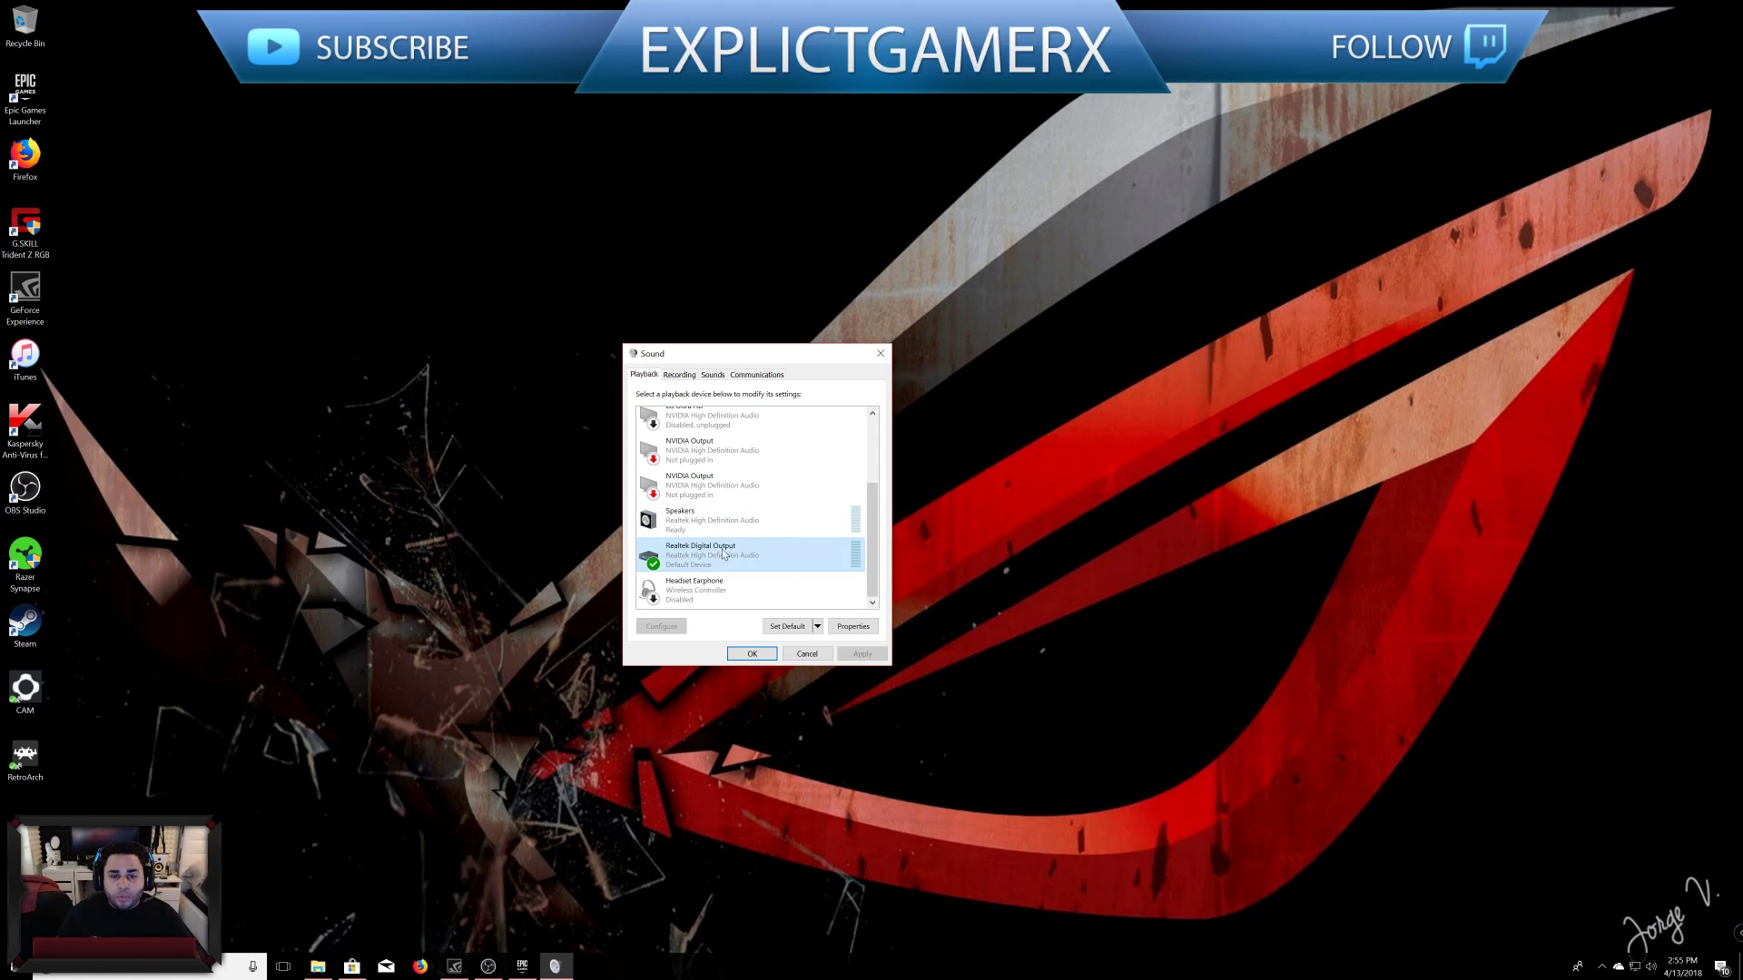
Step: Check the options offered for the Astro A50 Game Headphones playback device without enabling it
drag(872, 536, 871, 467)
right_click(776, 432)
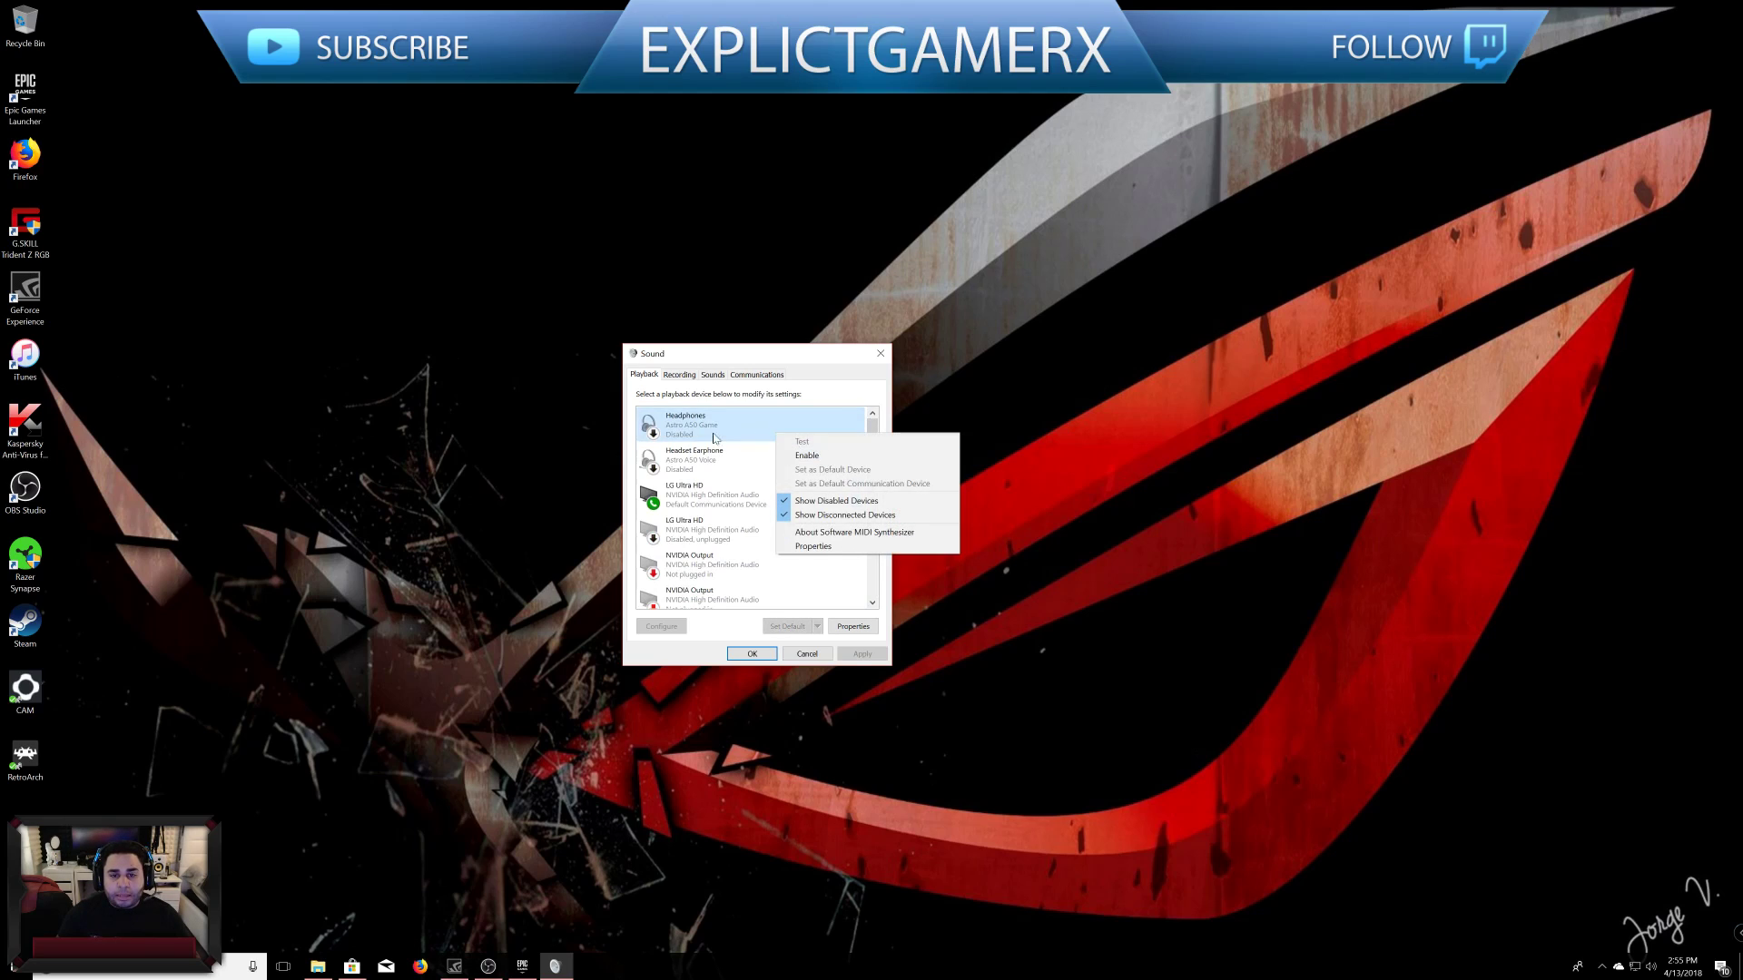
click(817, 433)
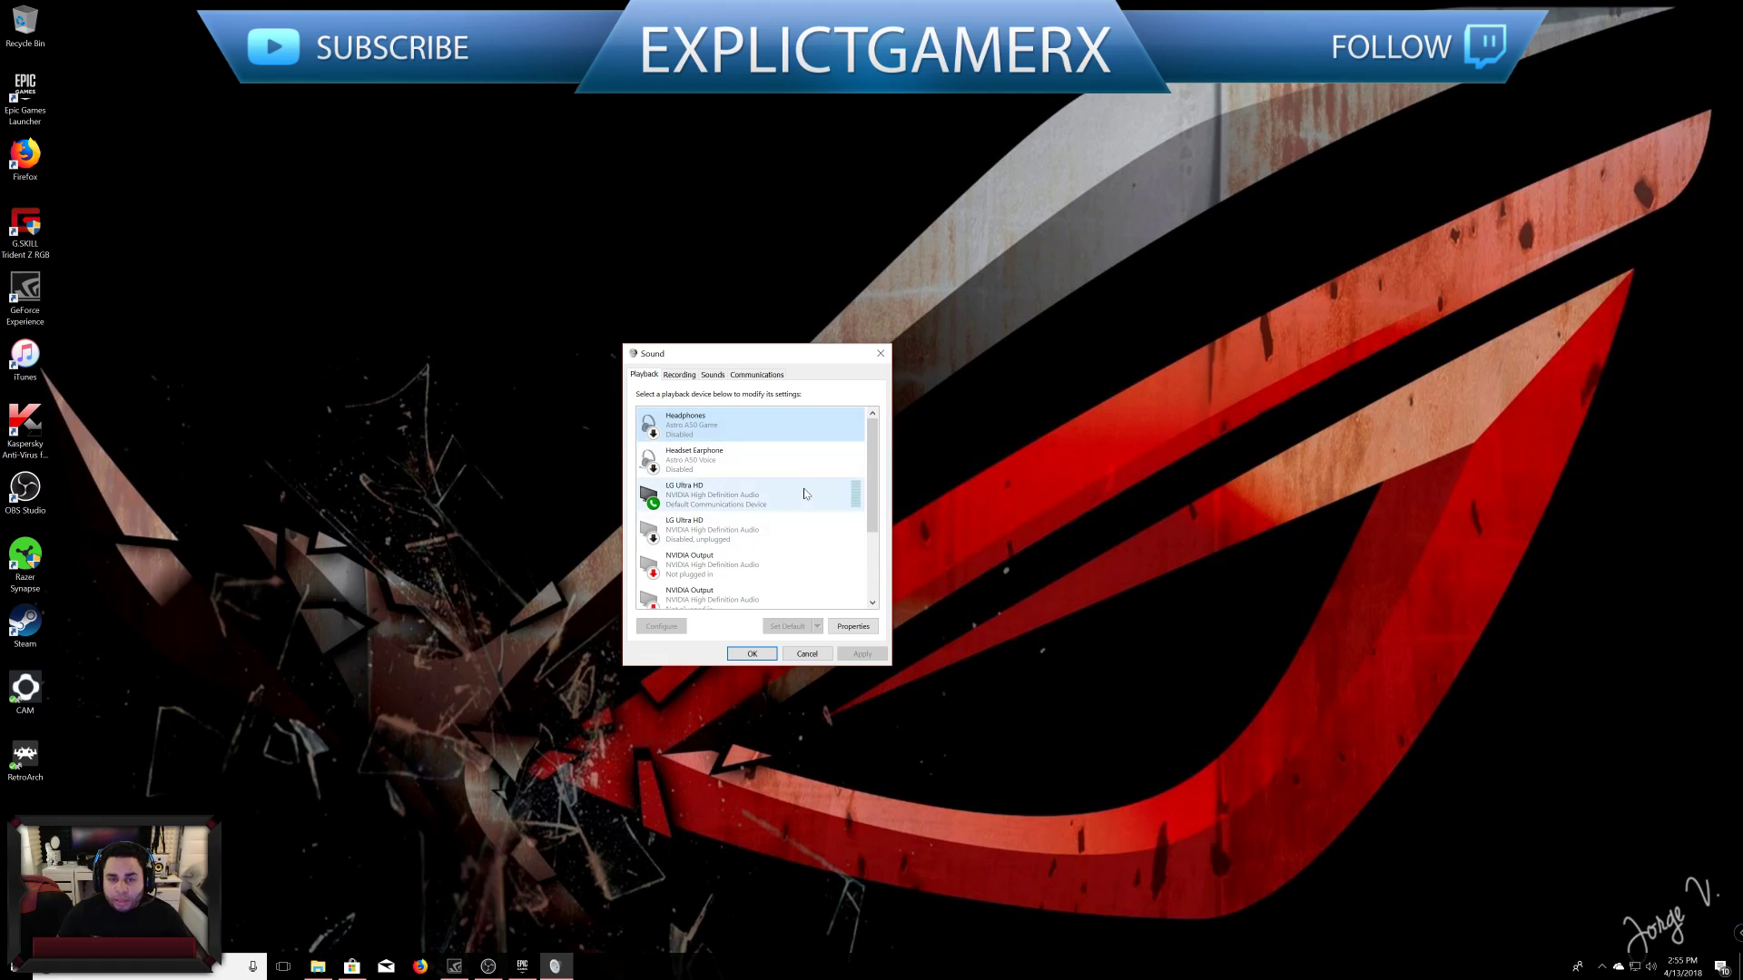
Step: Review the playback devices once more, comparing the Astro A50, LG Ultra HD and Realtek entries, and close the Sound dialog
drag(874, 452, 881, 543)
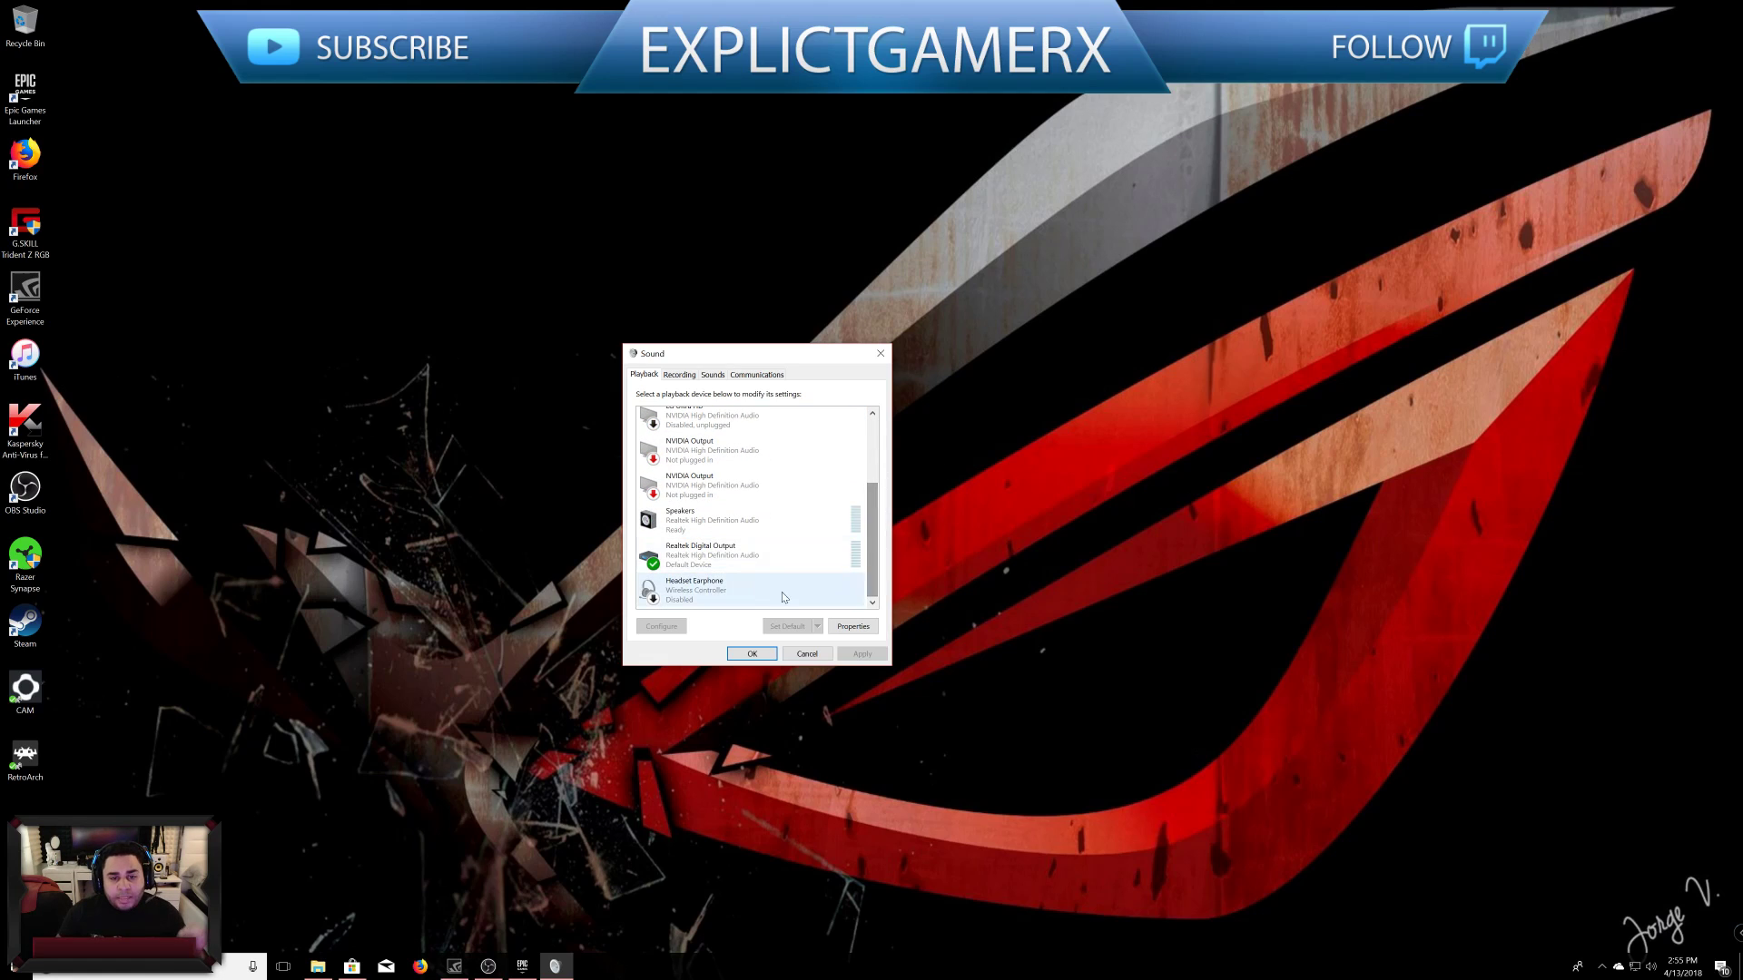
scroll(726, 517, up, 3)
scroll(871, 427, down, 5)
scroll(872, 417, up, 5)
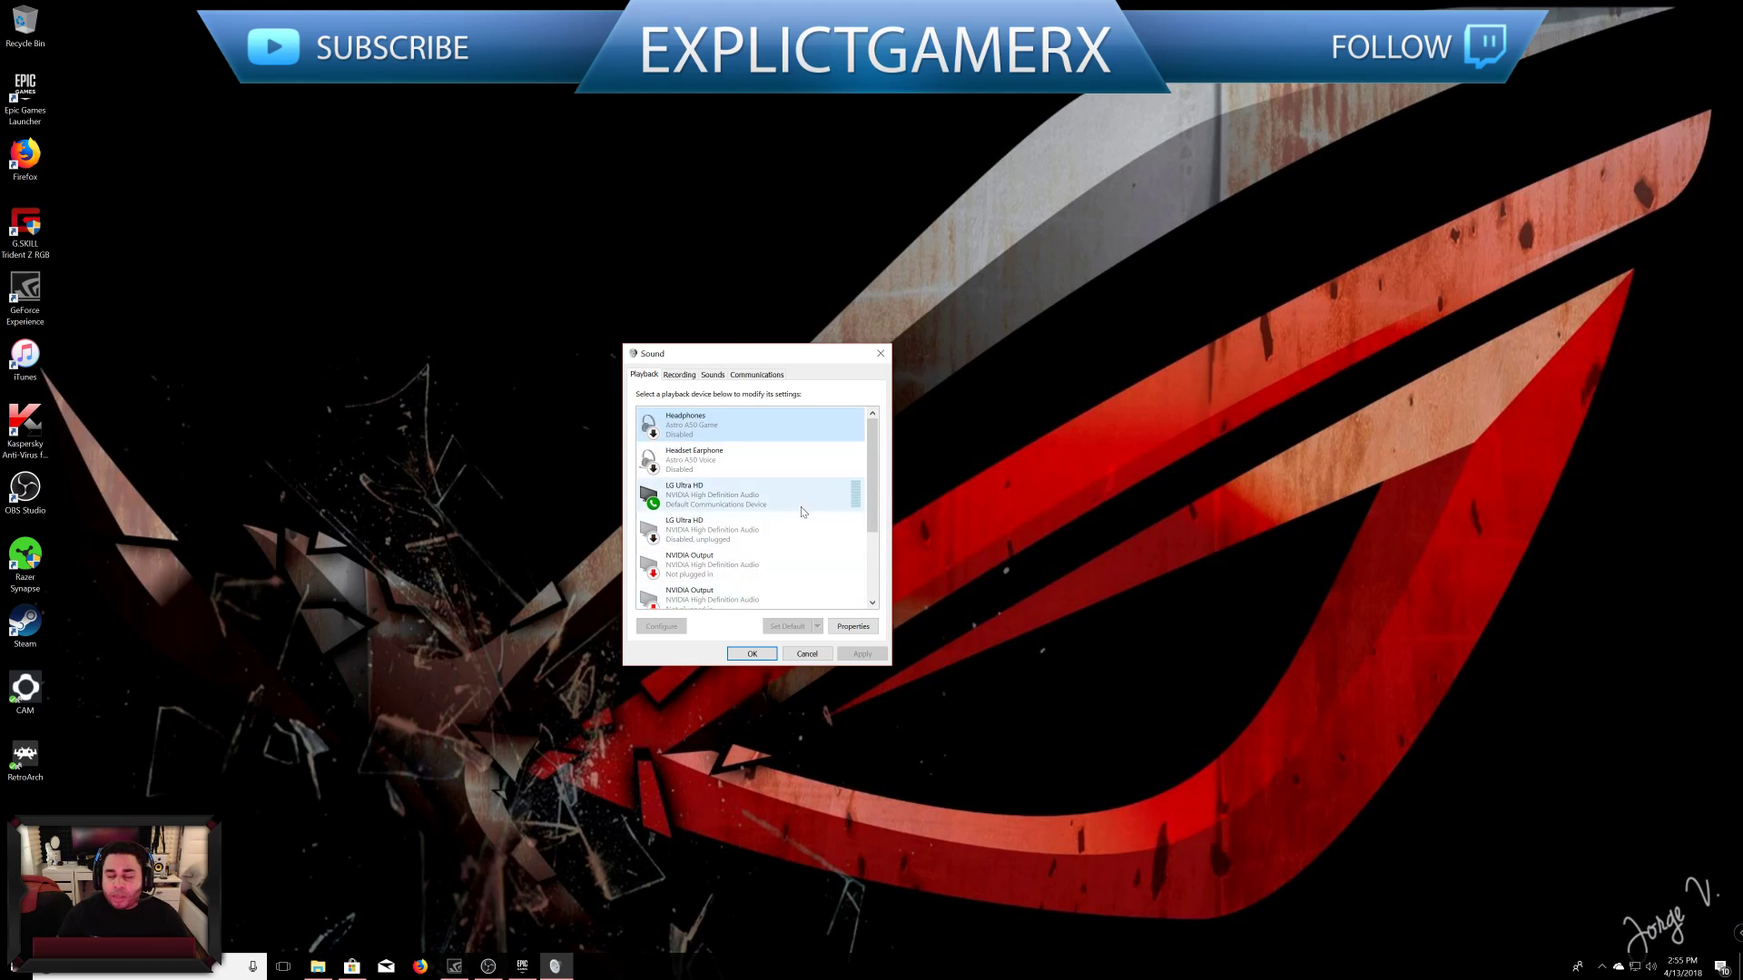
scroll(835, 508, down, 5)
scroll(799, 536, up, 5)
scroll(780, 548, down, 3)
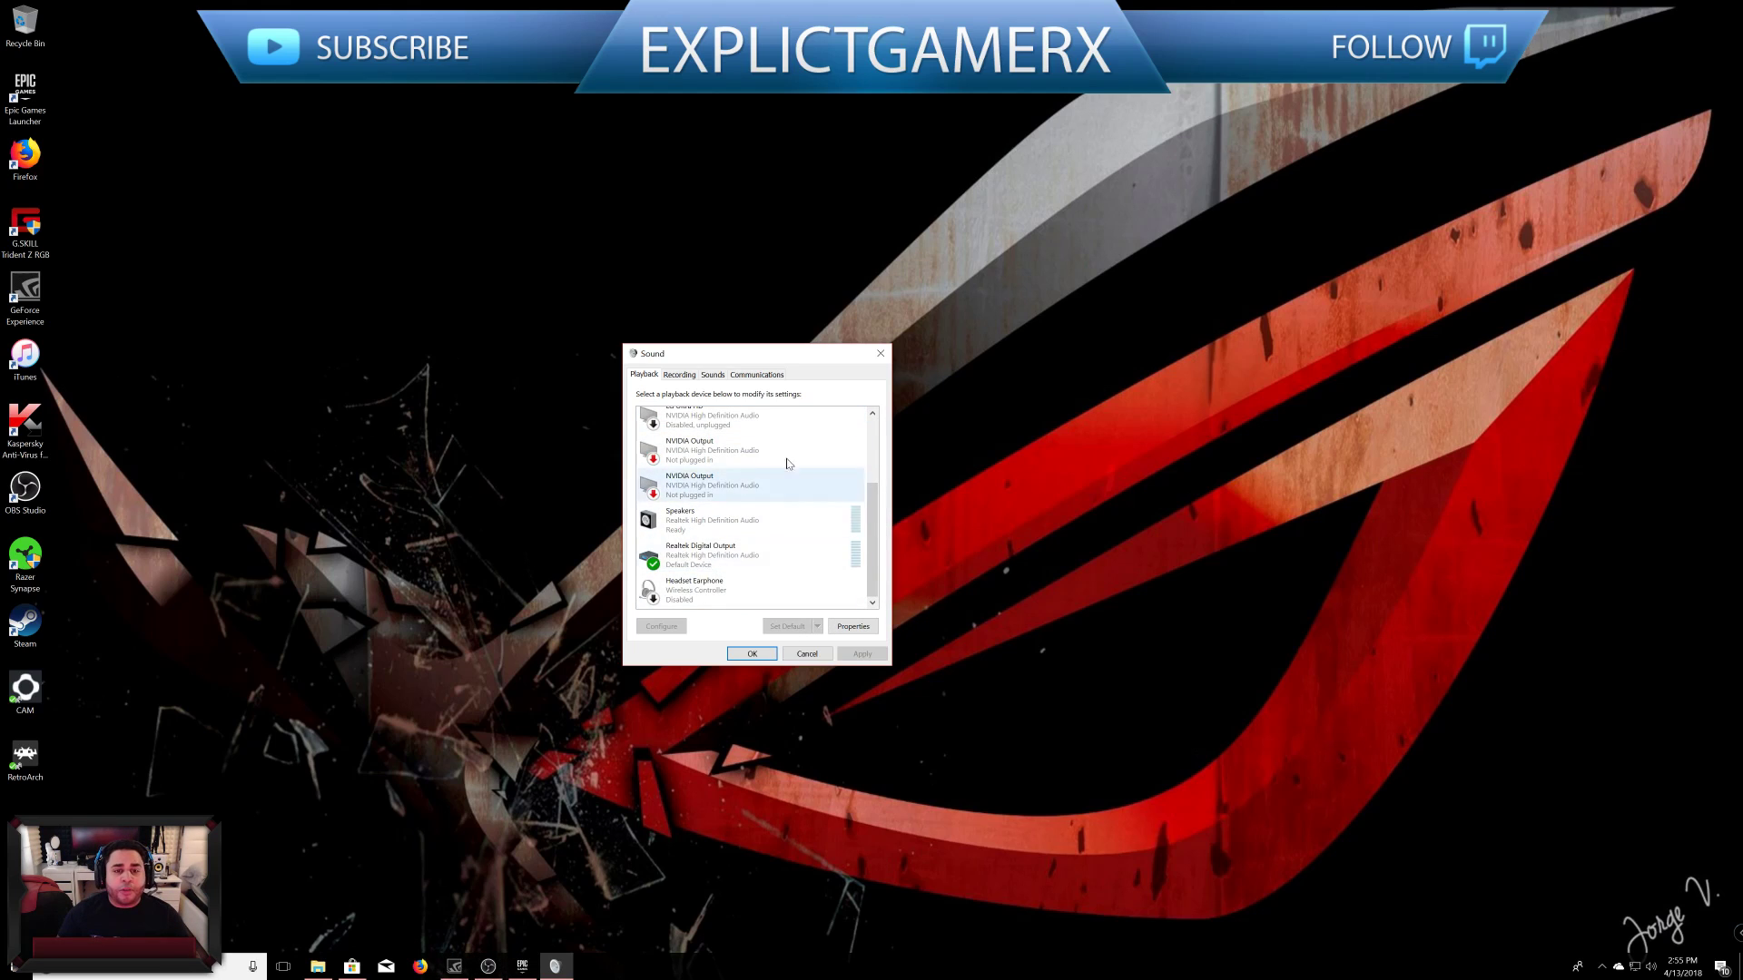
drag(872, 545, 897, 572)
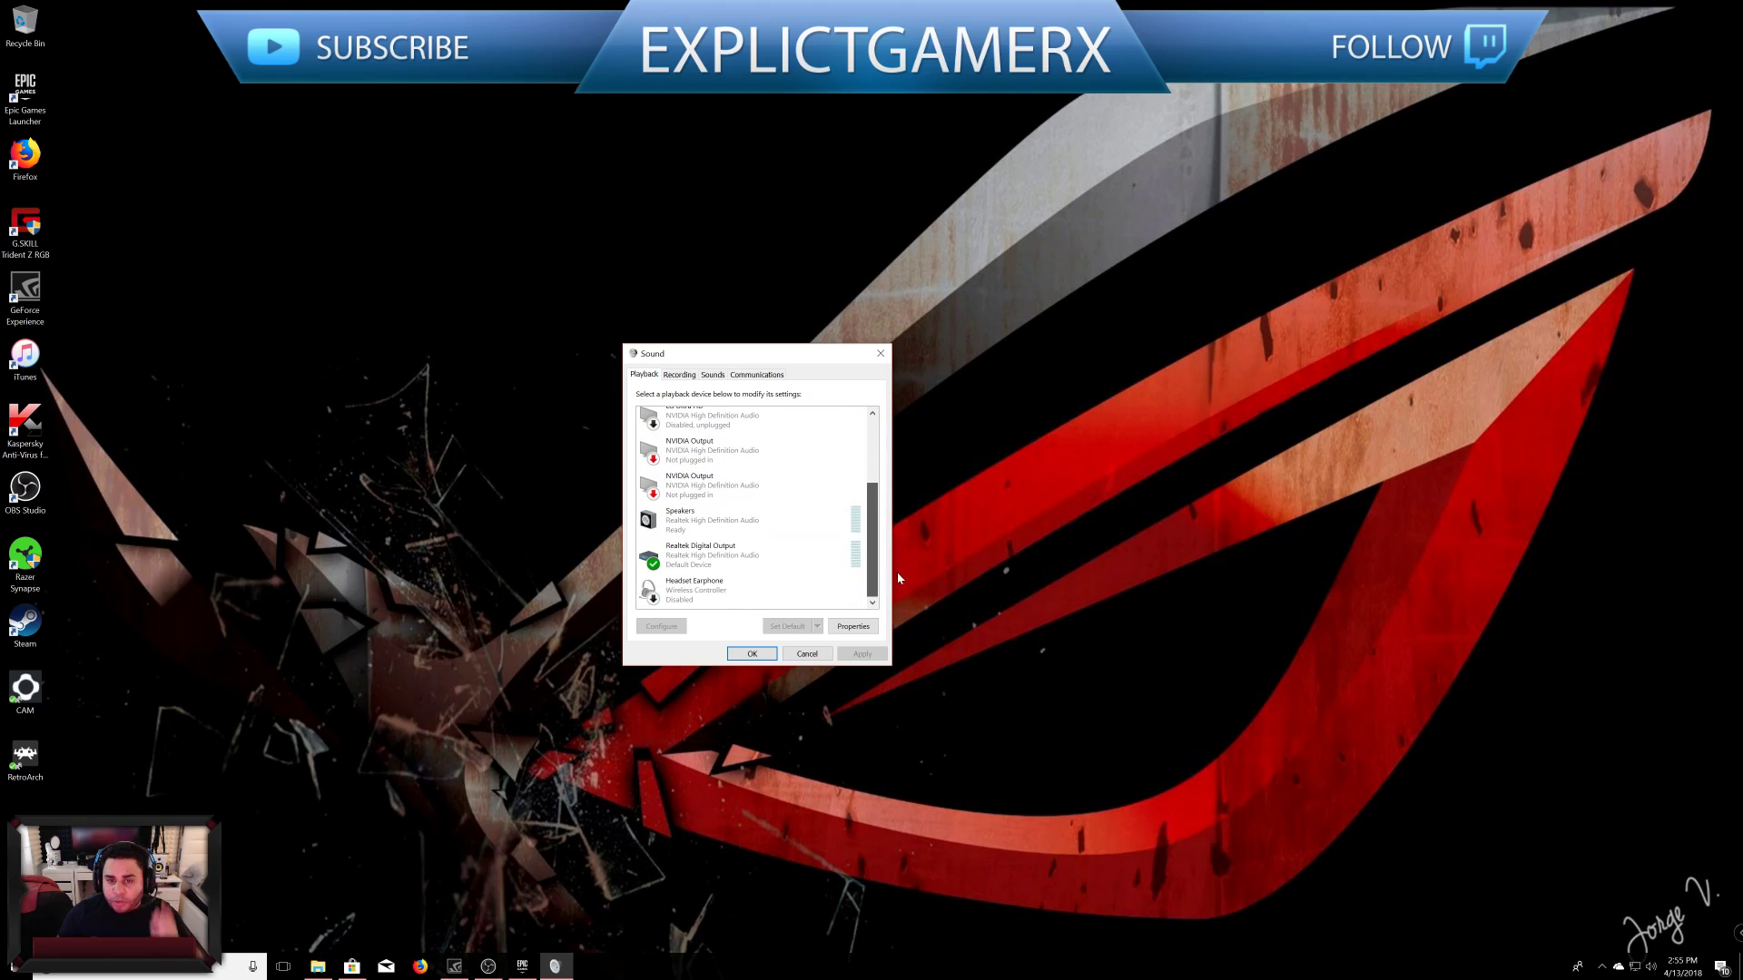
click(752, 654)
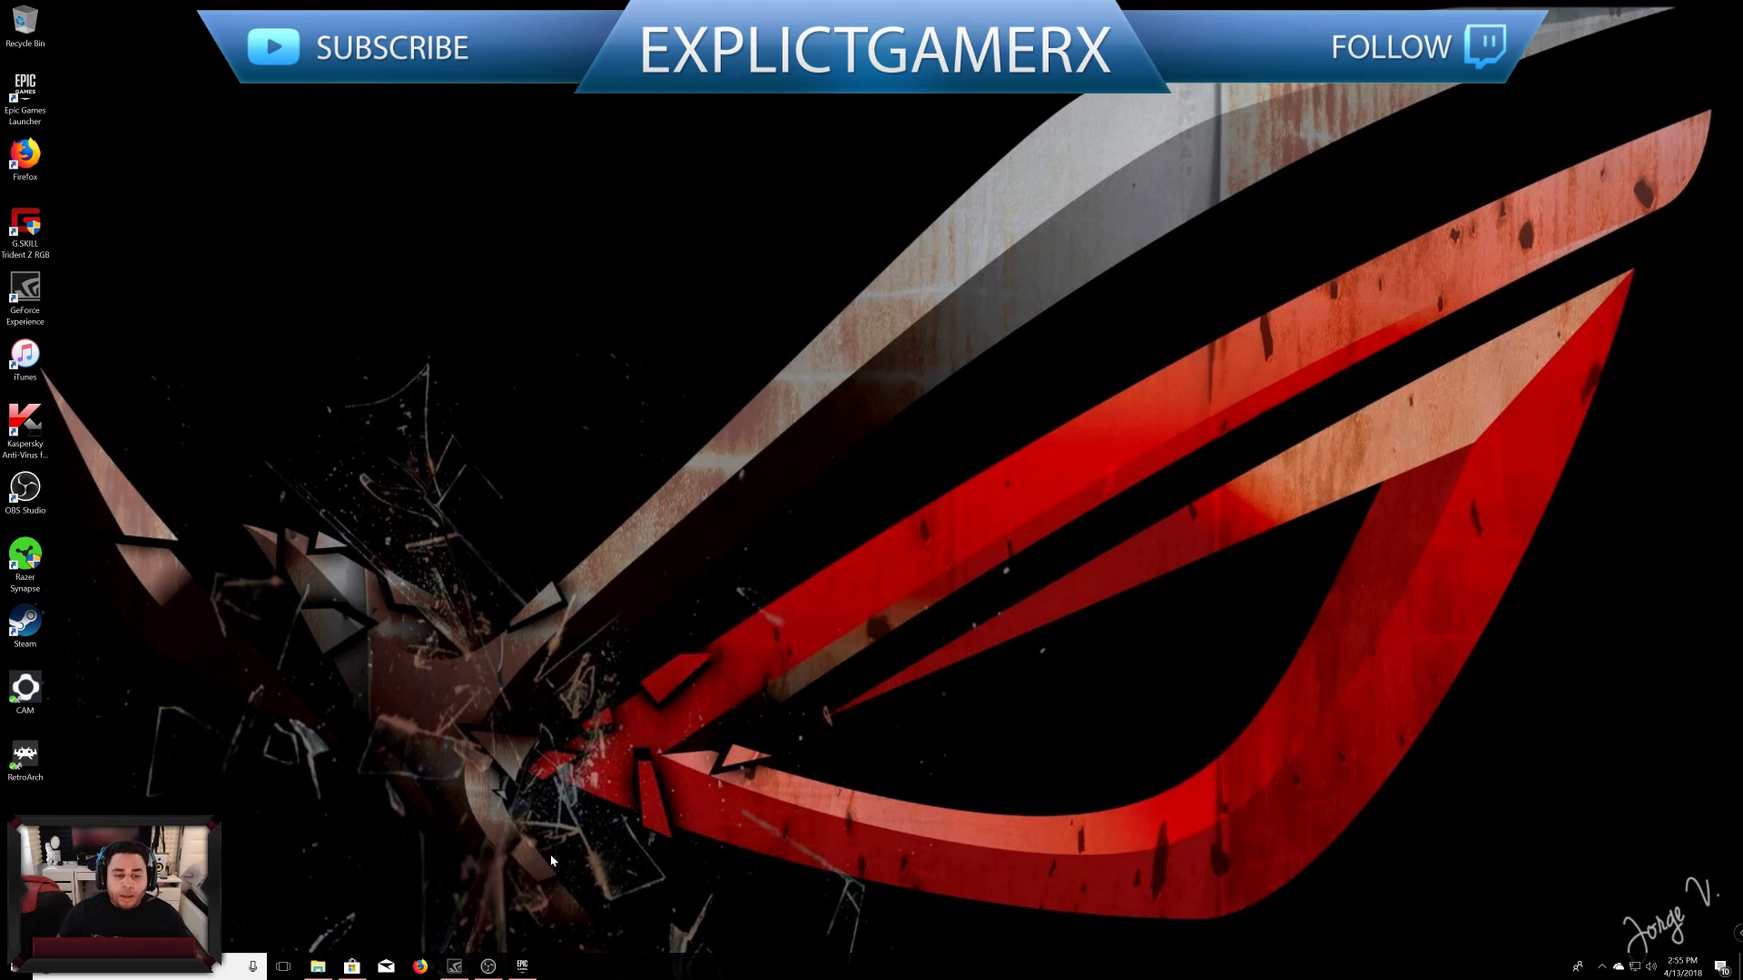
Step: Switch to Fortnite through the Epic Games Launcher, enter Battle Royale mode and open the game settings
click(523, 967)
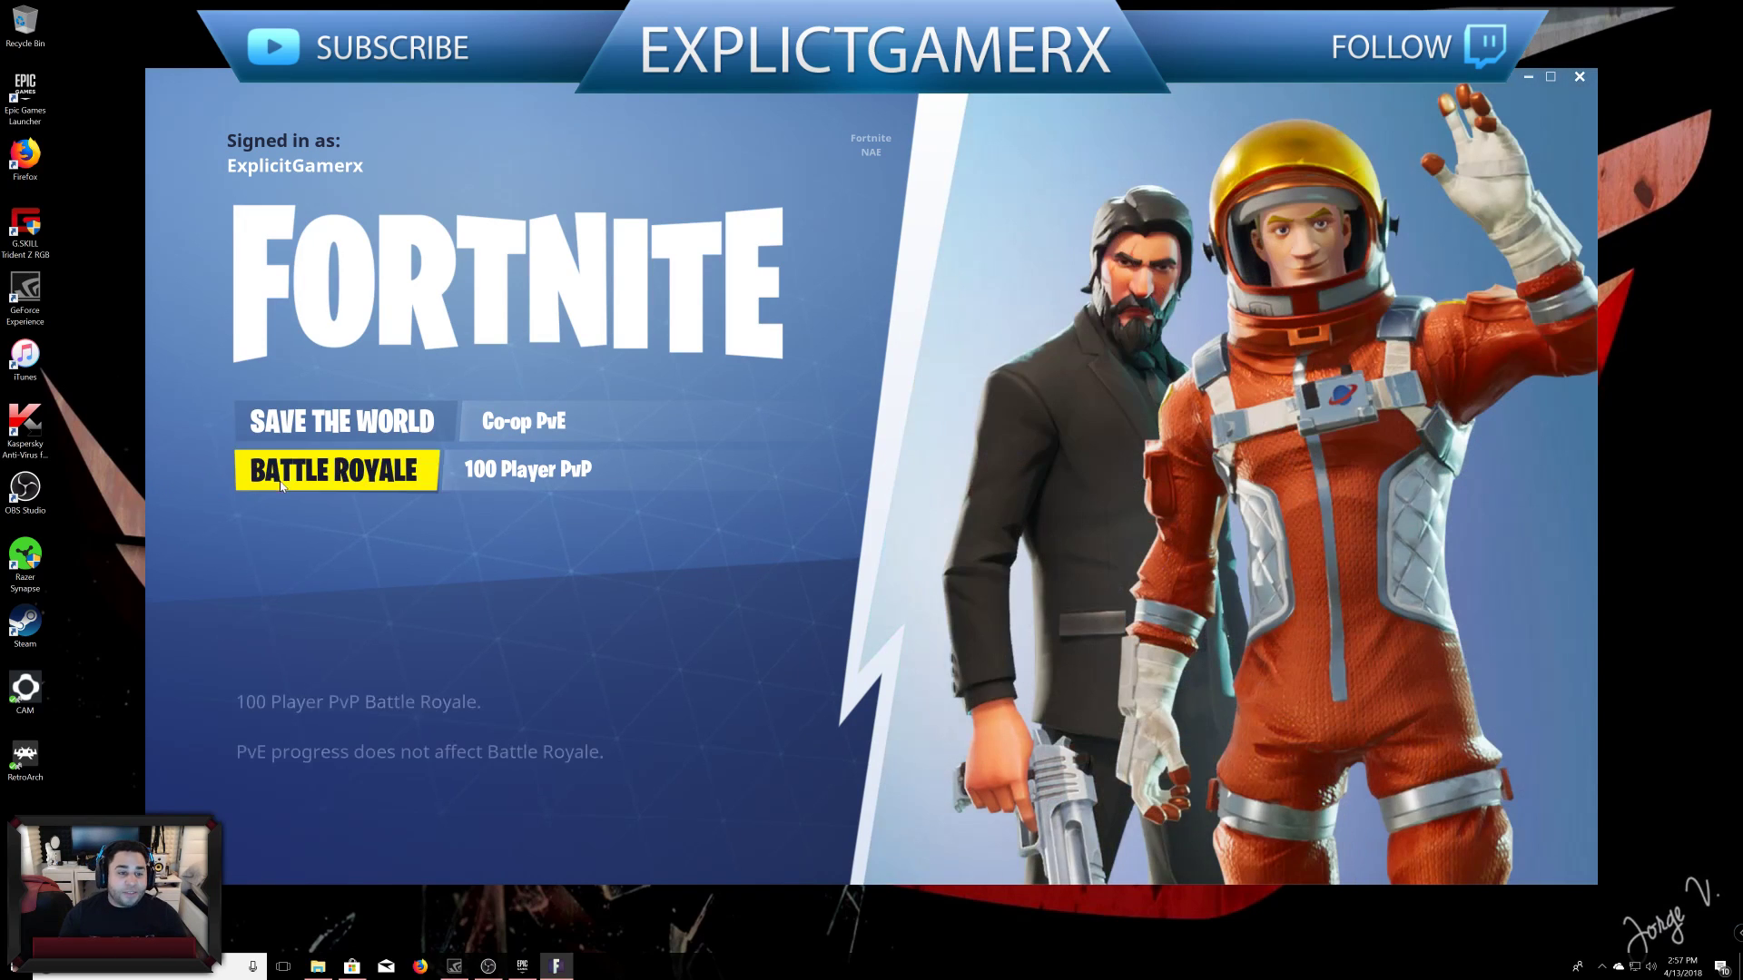
click(335, 471)
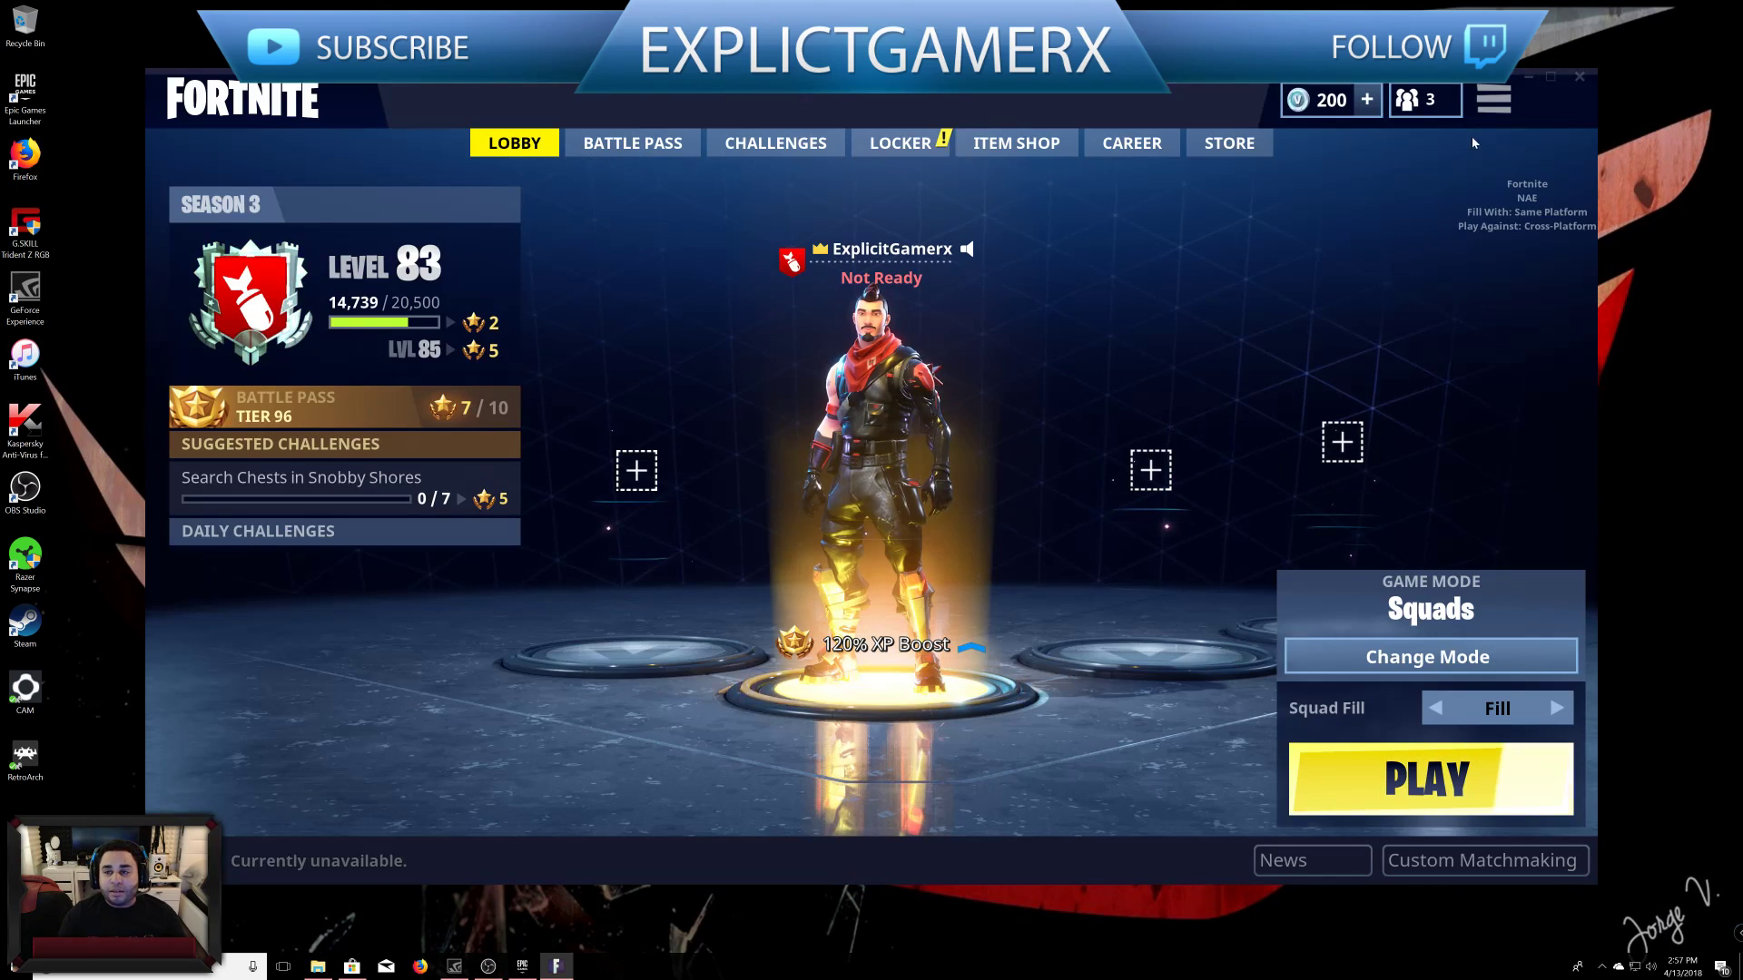
click(1489, 99)
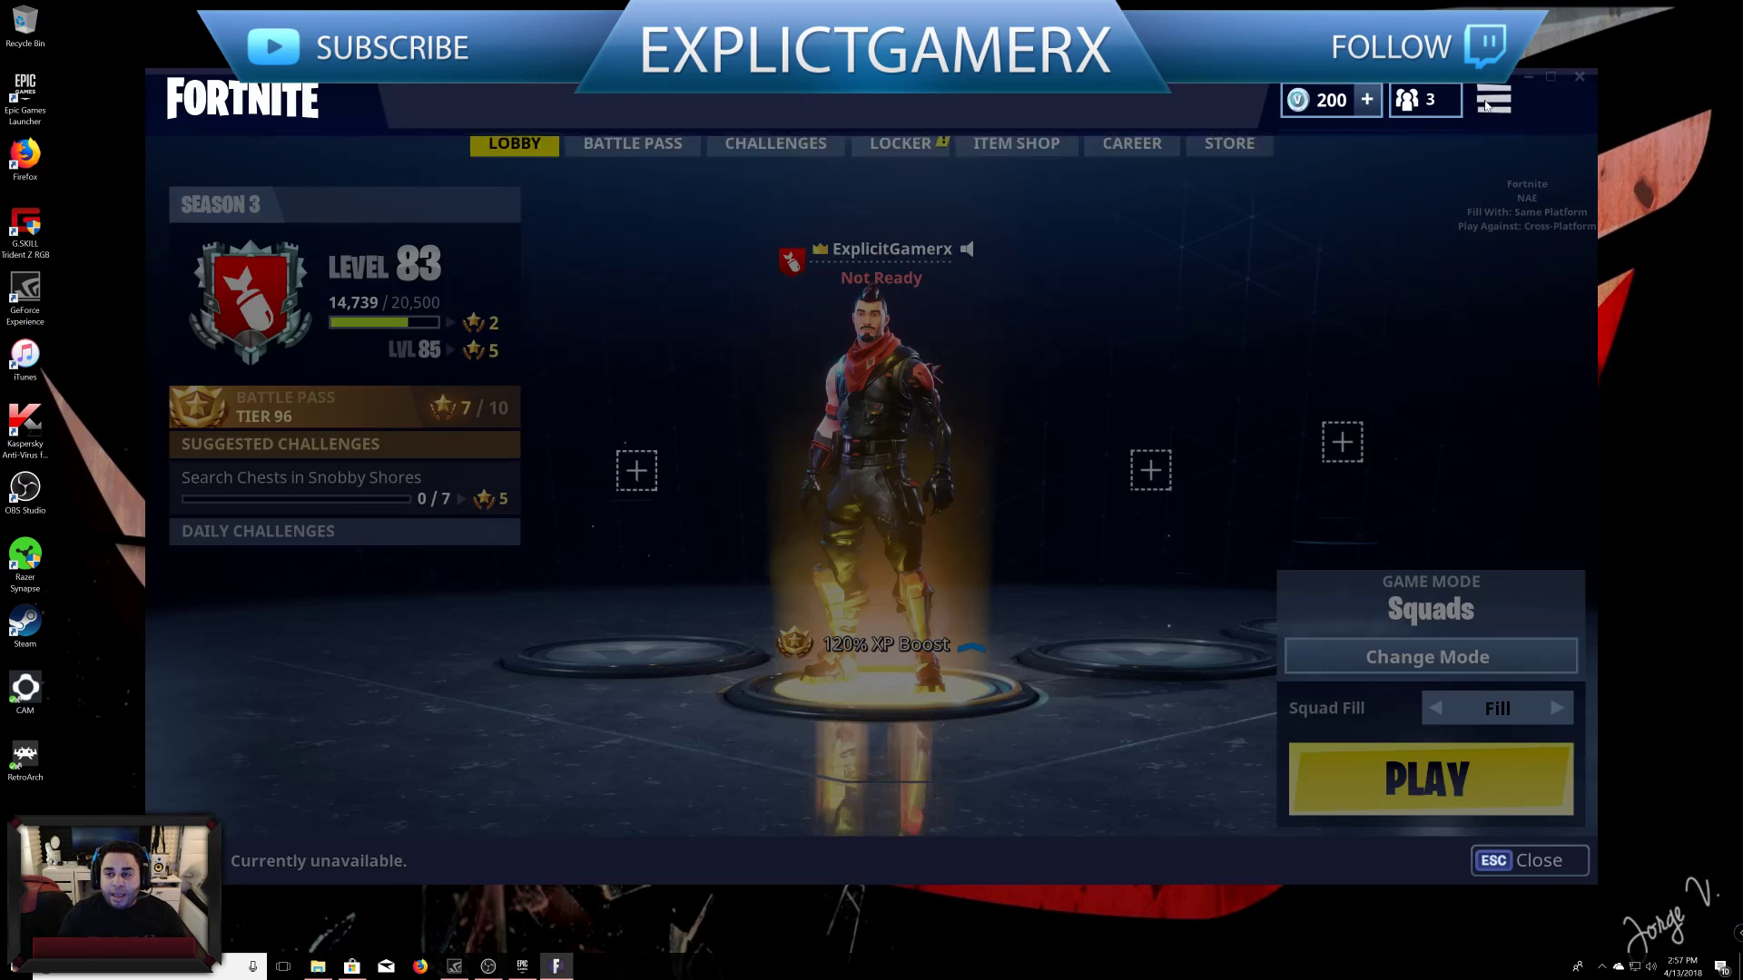
click(1567, 165)
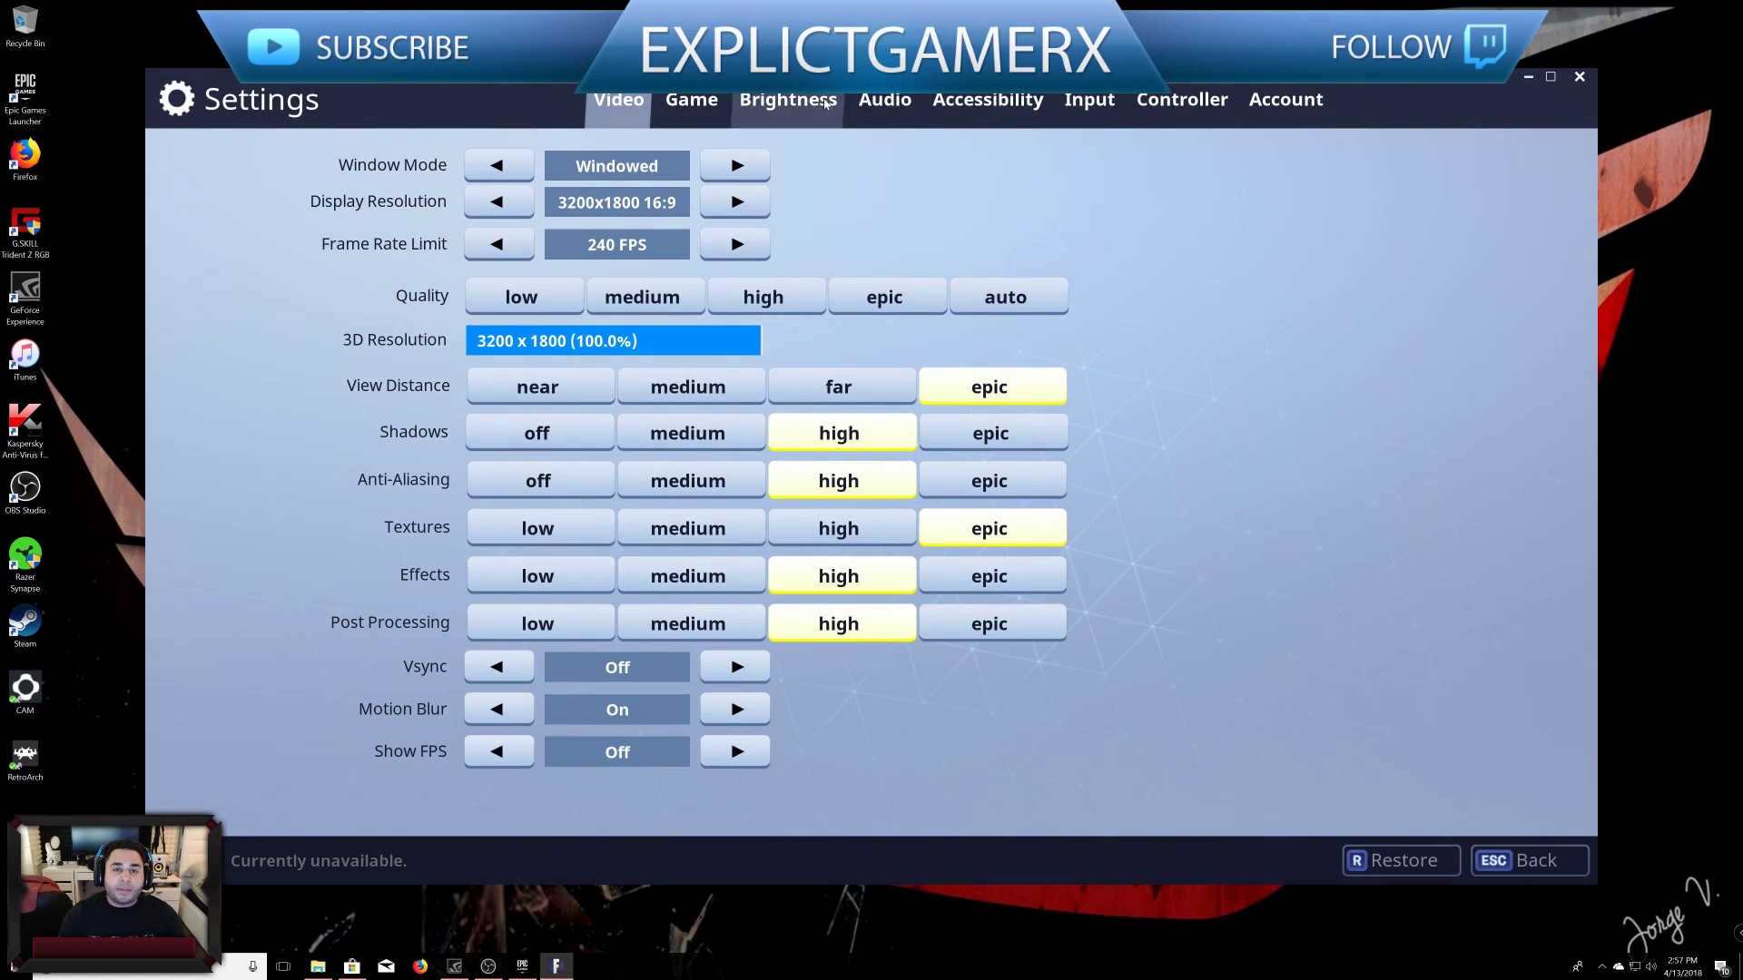
Step: Set Voice Chat to On in the audio settings, apply the change and return to the lobby
click(885, 100)
click(578, 475)
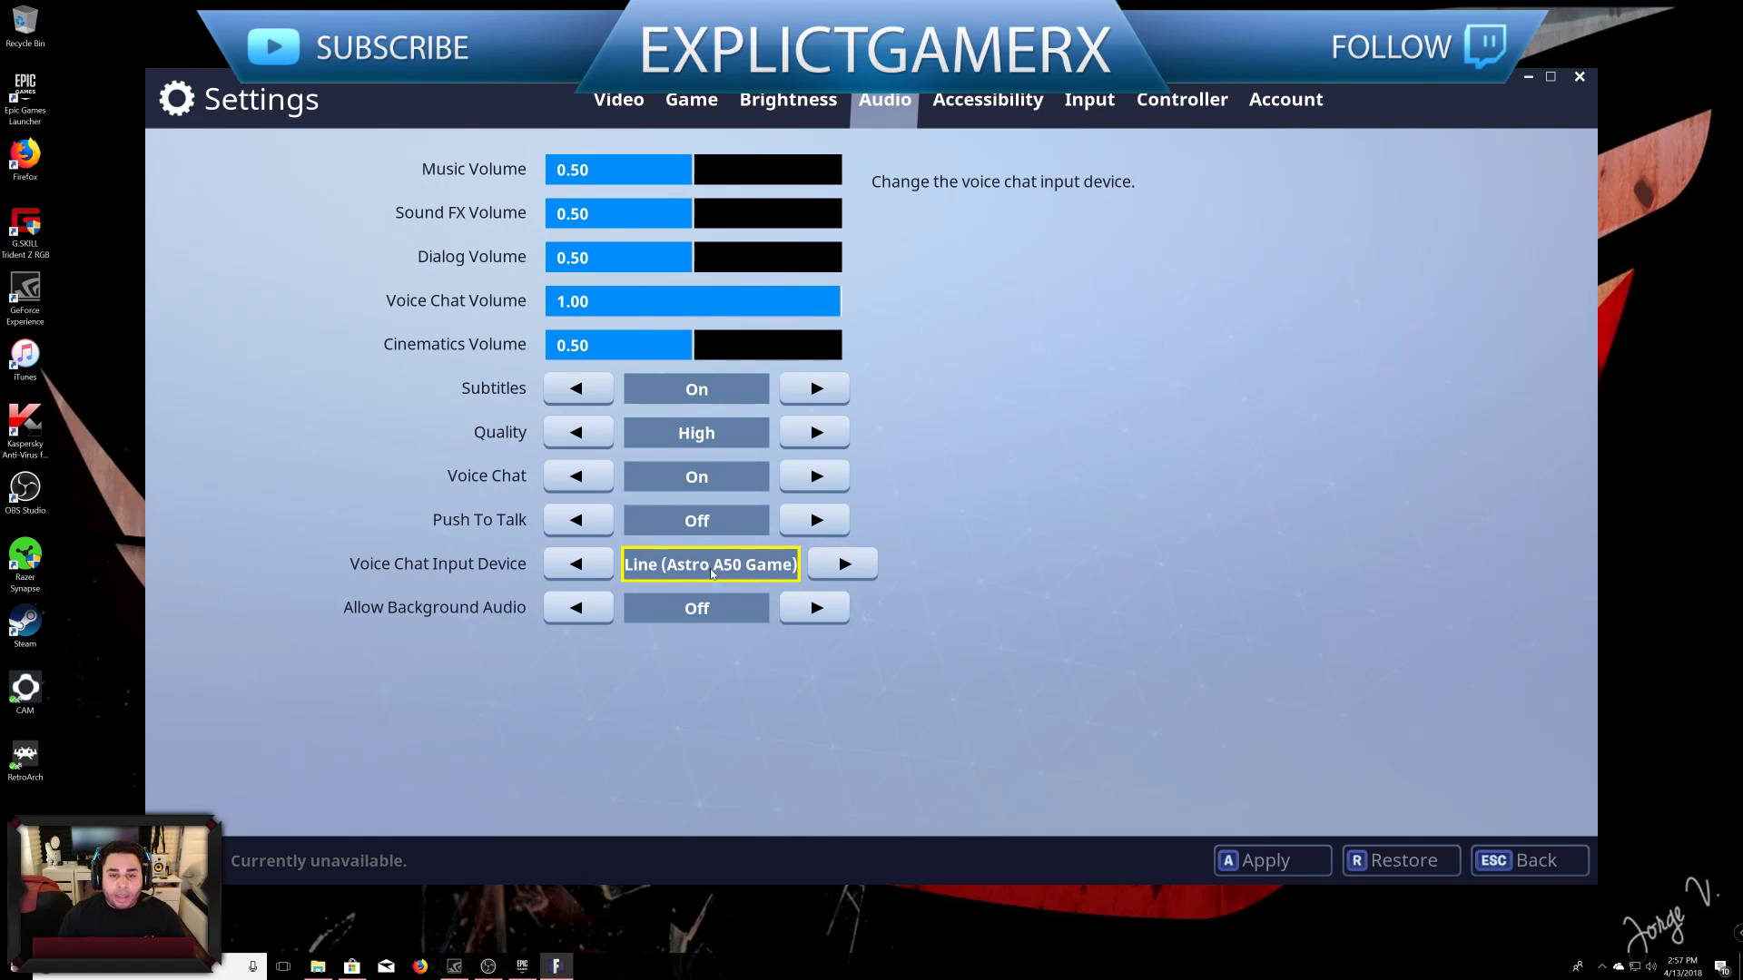
click(1314, 870)
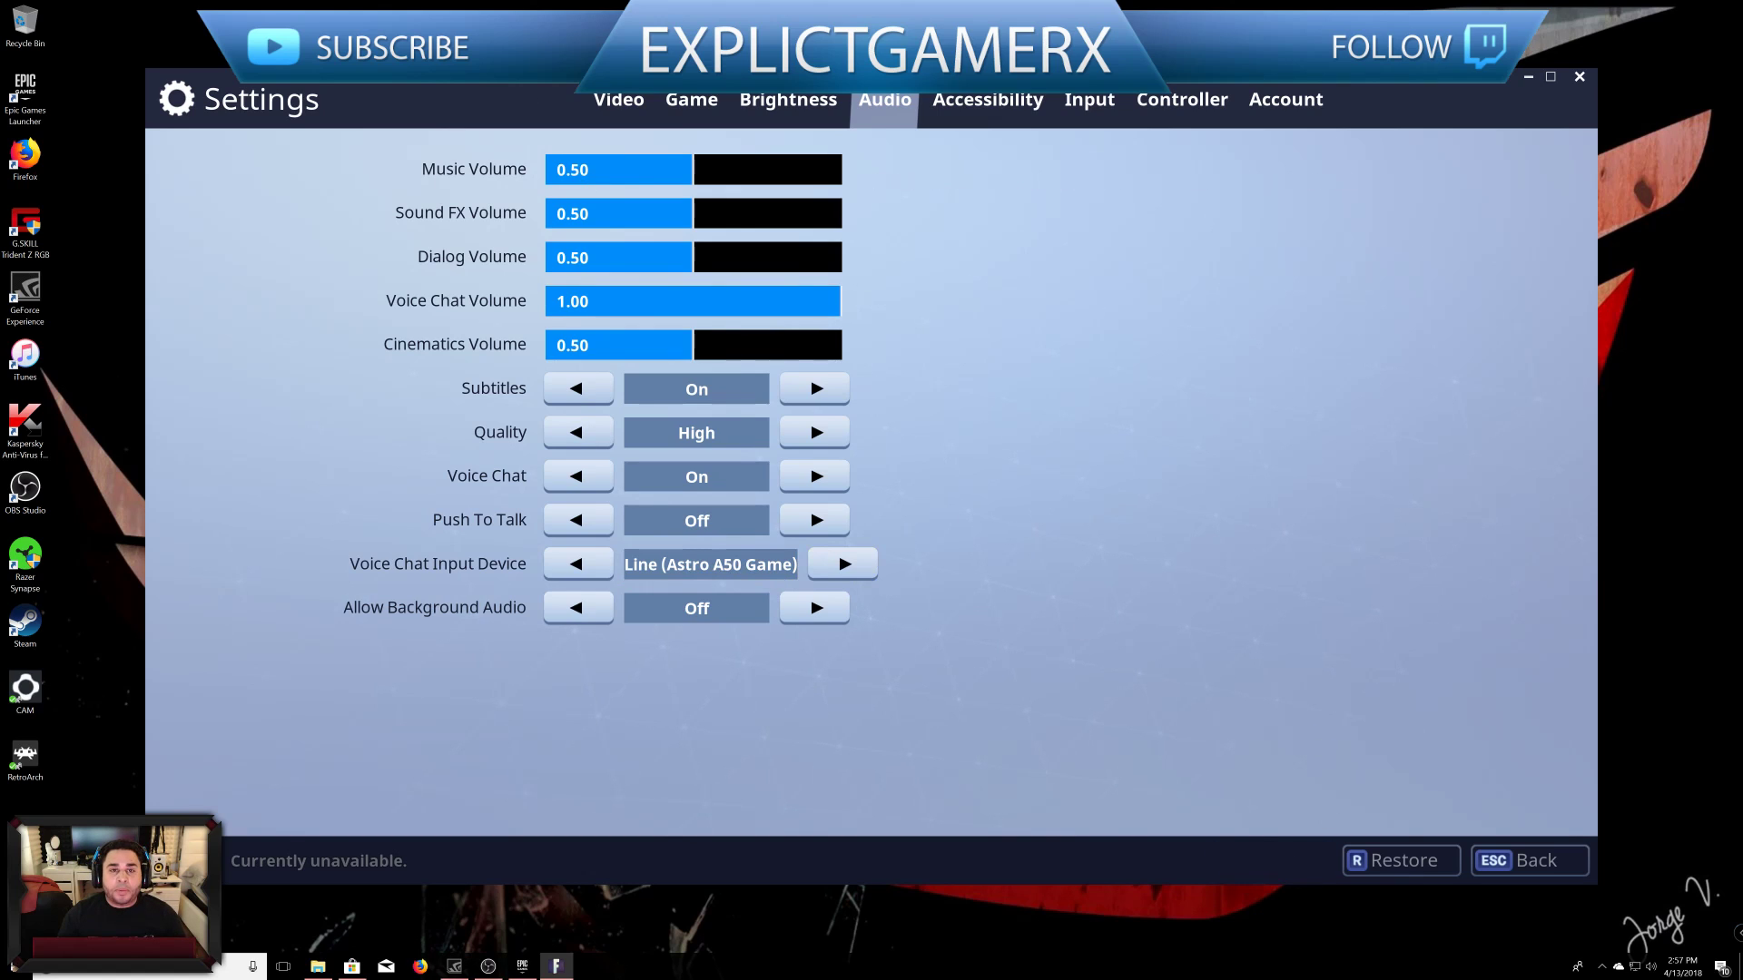
click(619, 101)
click(1563, 869)
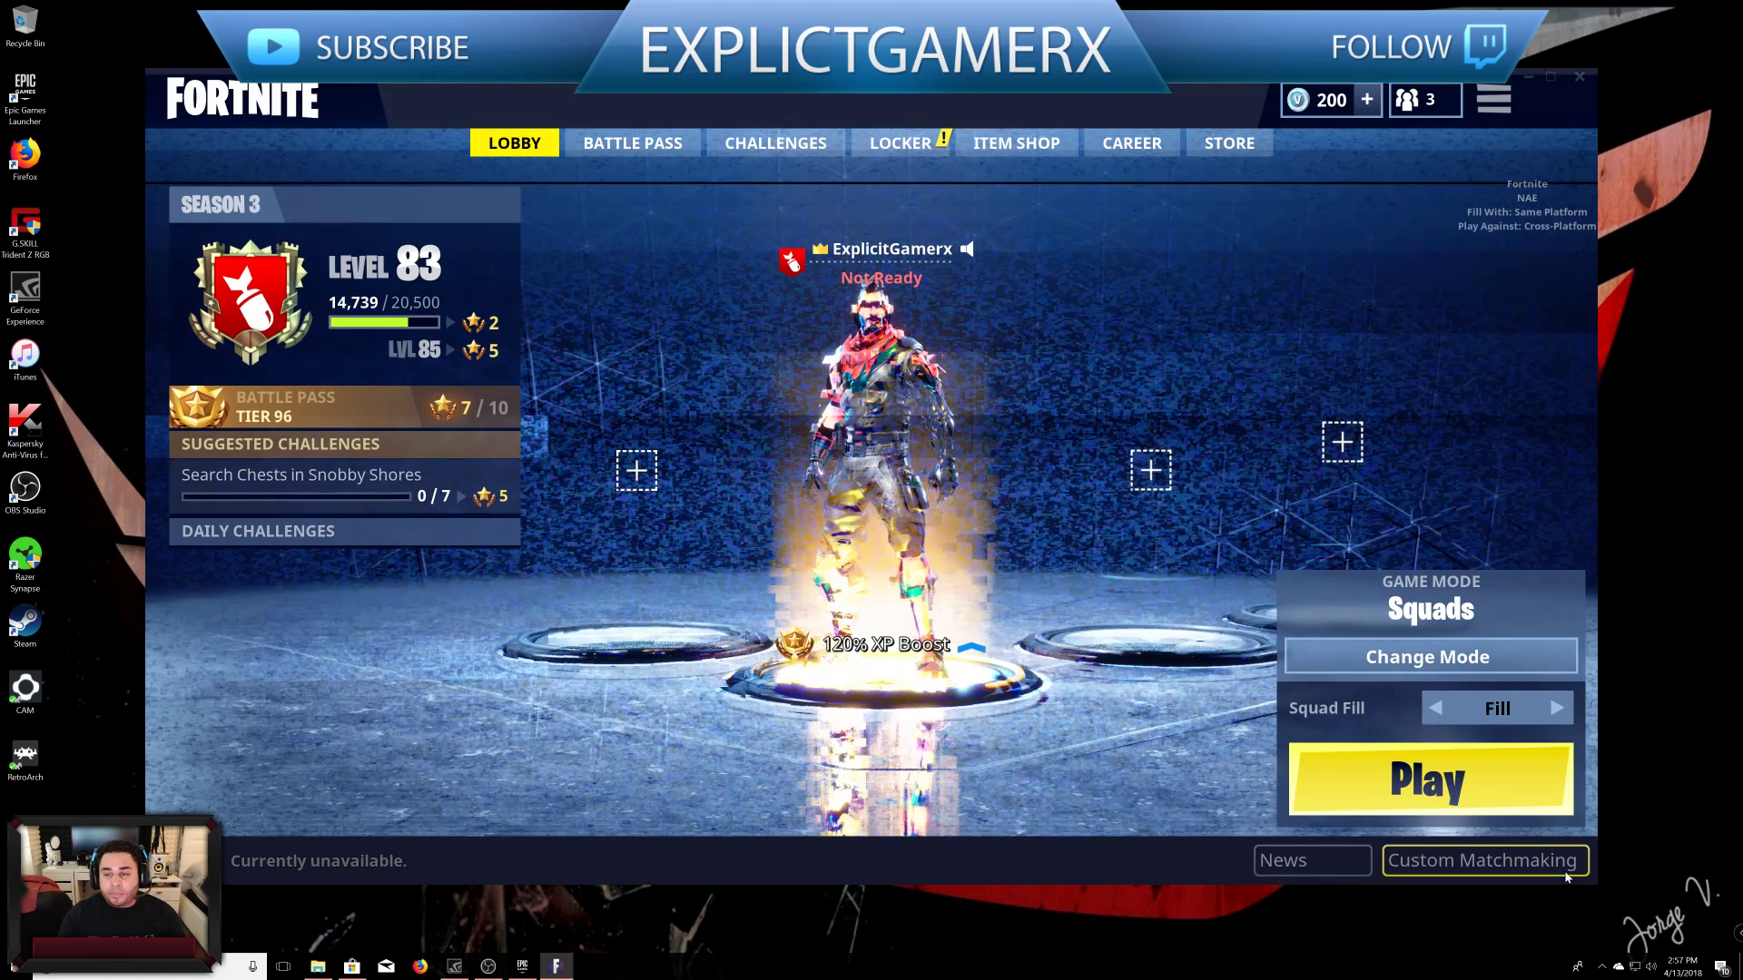